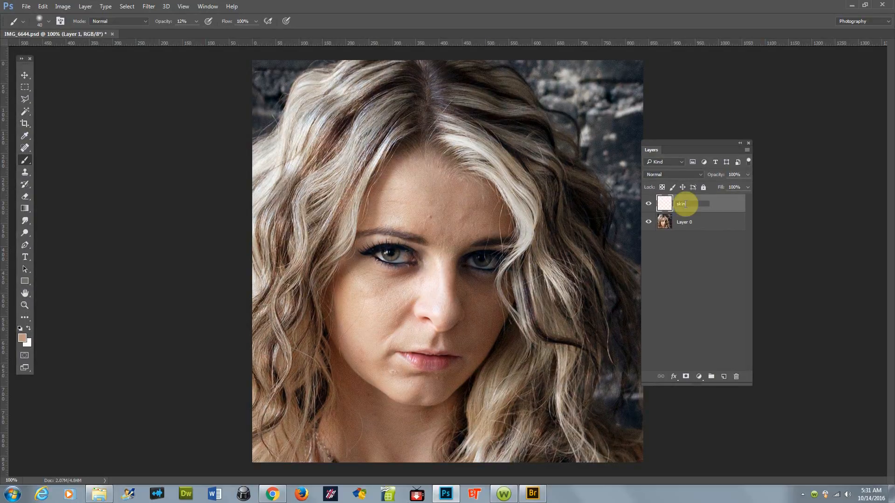
Step: Rename the new empty layer above the photo to skin_magic
{"action": "type", "text": "_magic"}
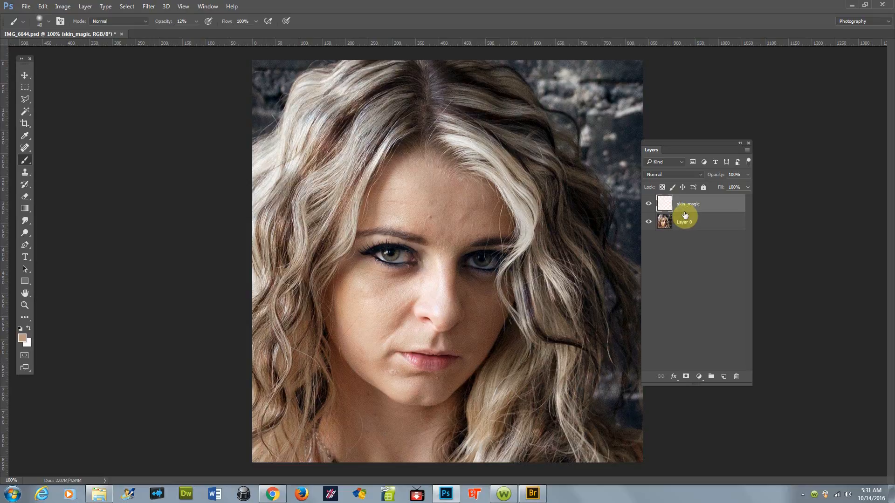
Step: Sample a skin tone from the middle of the forehead with the Eyedropper and return to the Brush
{"action": "key", "text": "i"}
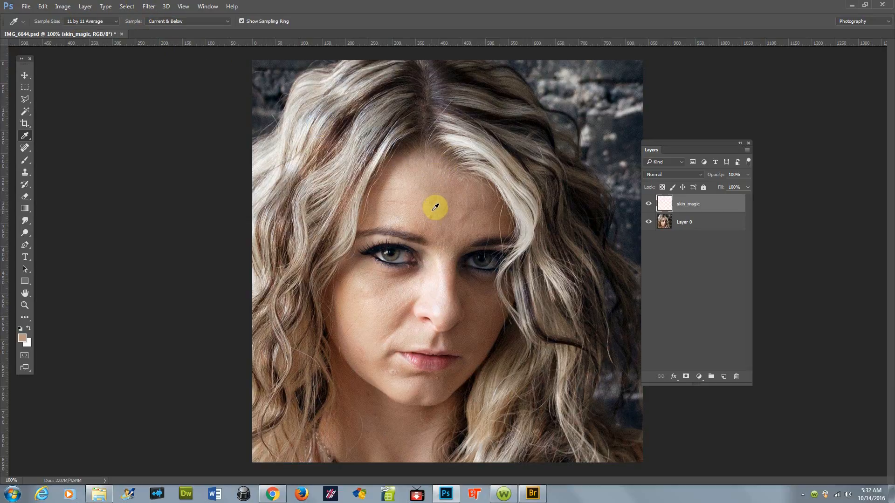
{"action": "left_click", "coordinate": [434, 206]}
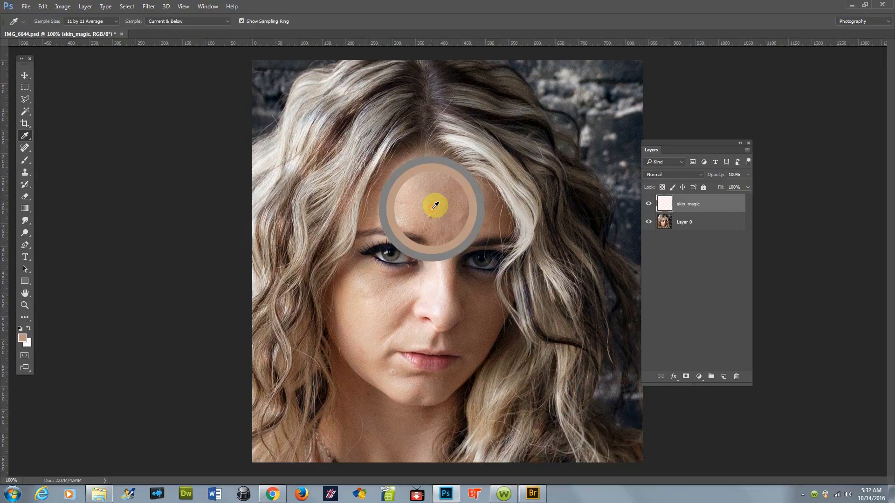
{"action": "key", "text": "b"}
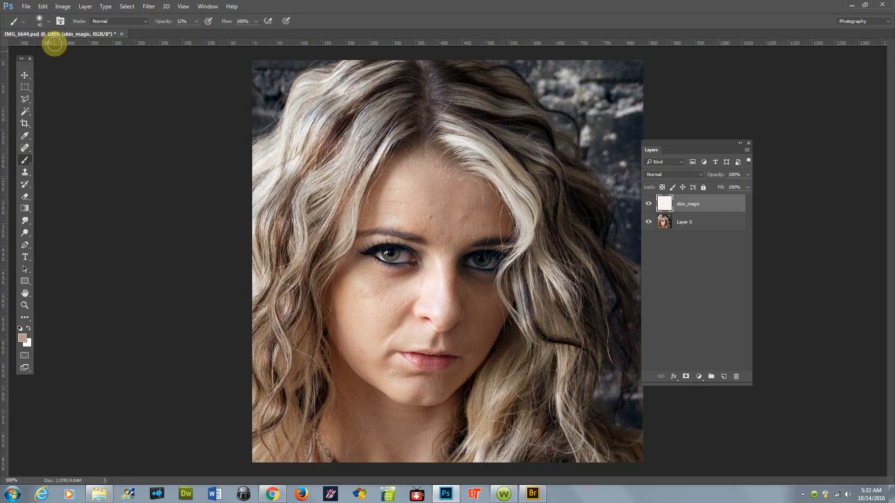
Step: Set the brush tip hardness to 0% for a soft 40 px brush
{"action": "left_click", "coordinate": [48, 20]}
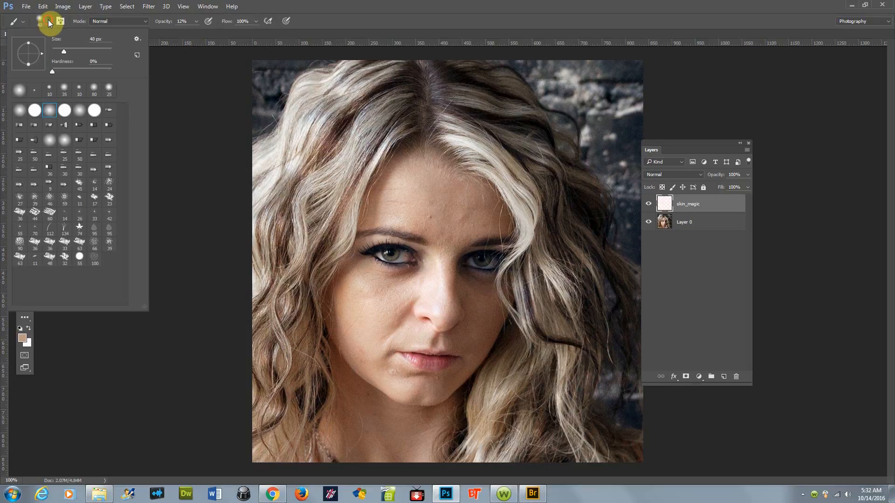
{"action": "left_click", "coordinate": [55, 61]}
{"action": "left_click", "coordinate": [117, 14]}
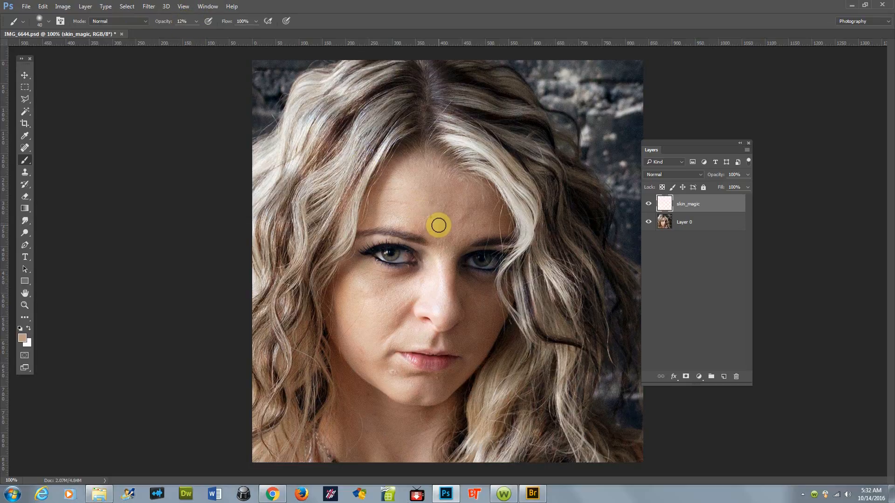
Step: Resample the forehead skin and paint soft 12% opacity strokes over the centre of the forehead on skin_magic
{"action": "key", "text": "i"}
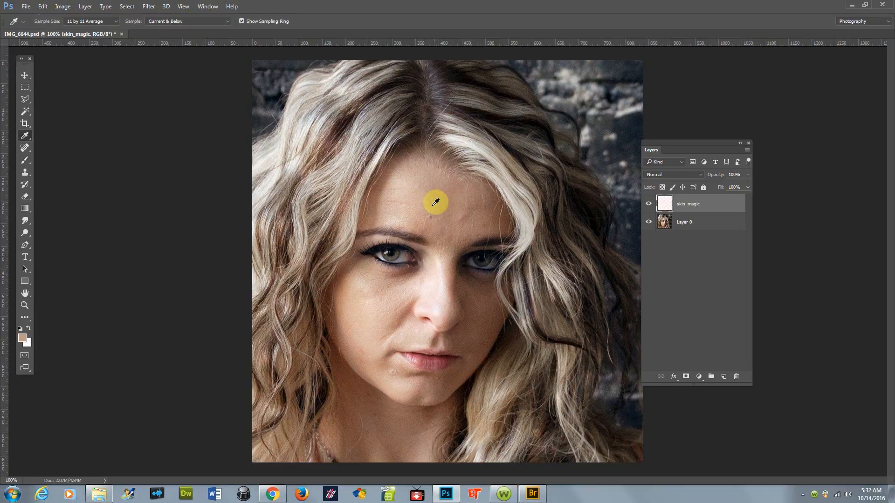
{"action": "left_click", "coordinate": [434, 203]}
{"action": "key", "text": "b"}
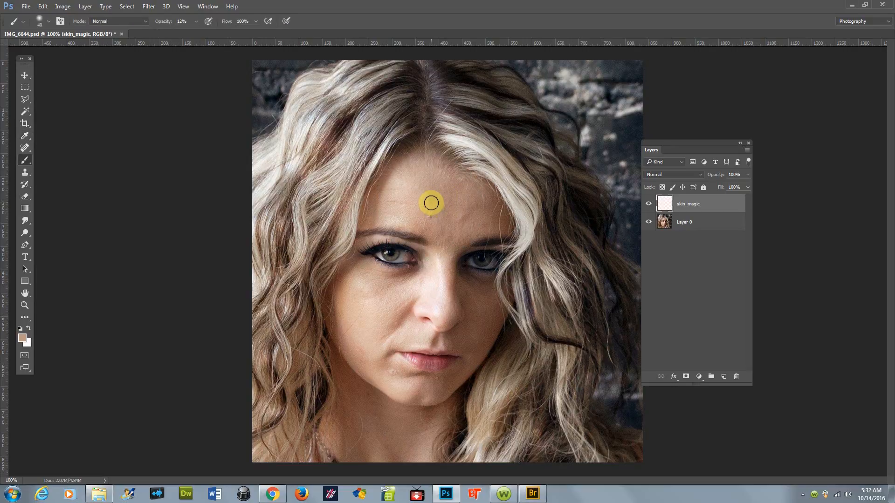
{"action": "left_click_drag", "start_coordinate": [432, 224], "coordinate": [425, 199]}
{"action": "left_click_drag", "start_coordinate": [435, 215], "coordinate": [436, 217]}
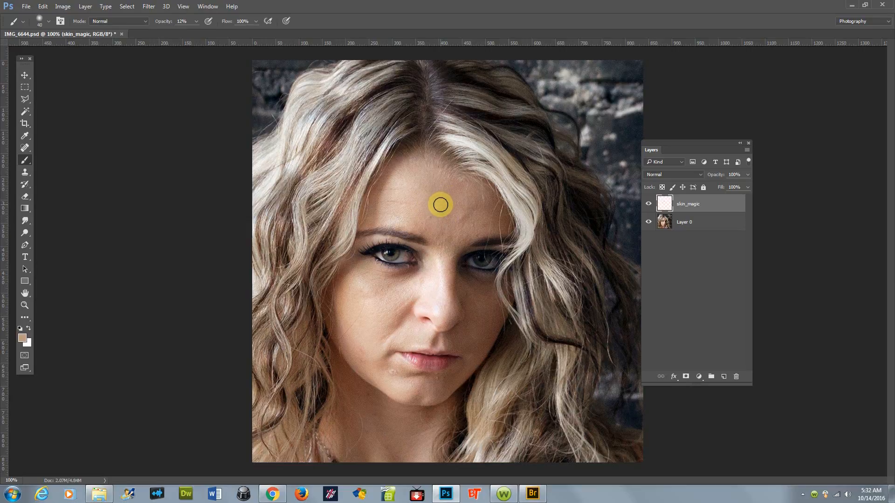
{"action": "key", "text": "i"}
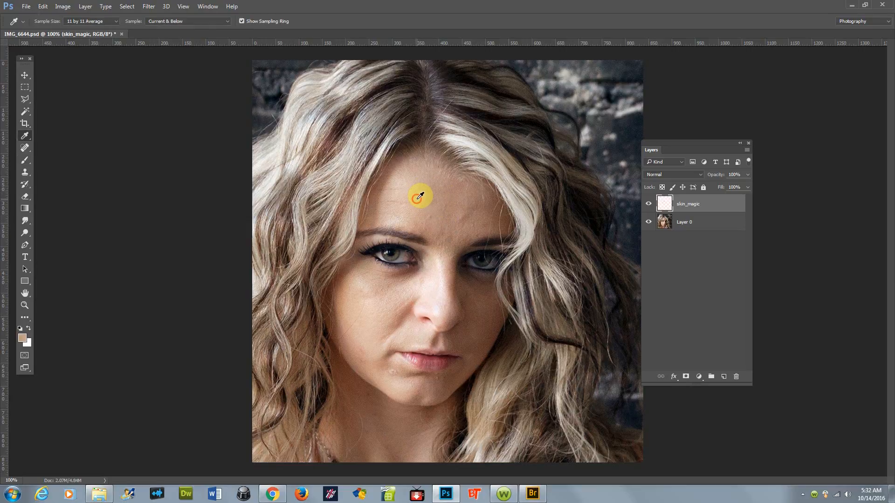
{"action": "key", "text": "b"}
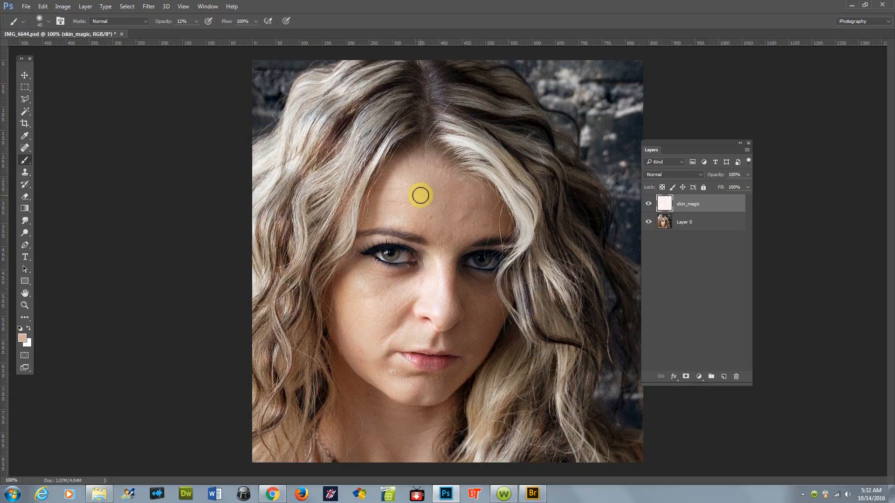
{"action": "mouse_move", "coordinate": [431, 195]}
{"action": "left_mouse_down"}
{"action": "mouse_move", "coordinate": [422, 214]}
{"action": "mouse_move", "coordinate": [416, 198]}
{"action": "mouse_move", "coordinate": [419, 222]}
{"action": "mouse_move", "coordinate": [440, 226]}
{"action": "left_mouse_up"}
Step: Sample skin from the right side of the forehead and paint over the area between the eyebrows
{"action": "key", "text": "i"}
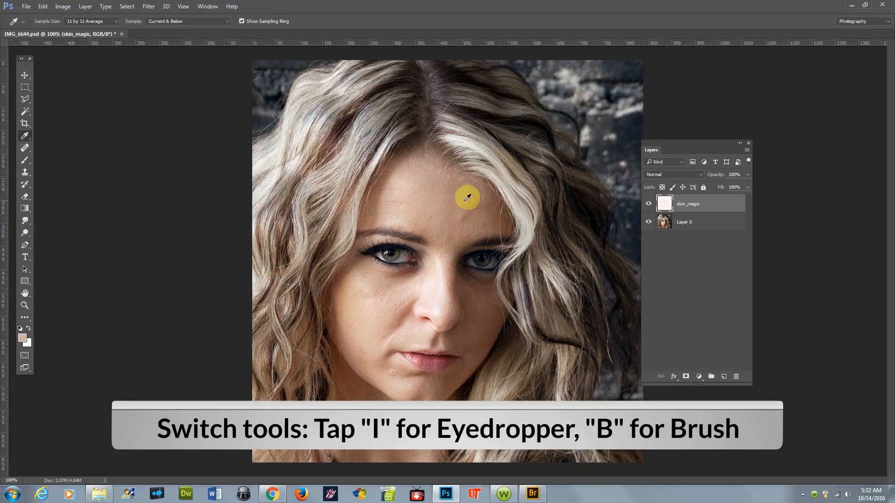
{"action": "left_click", "coordinate": [461, 197]}
{"action": "key", "text": "b"}
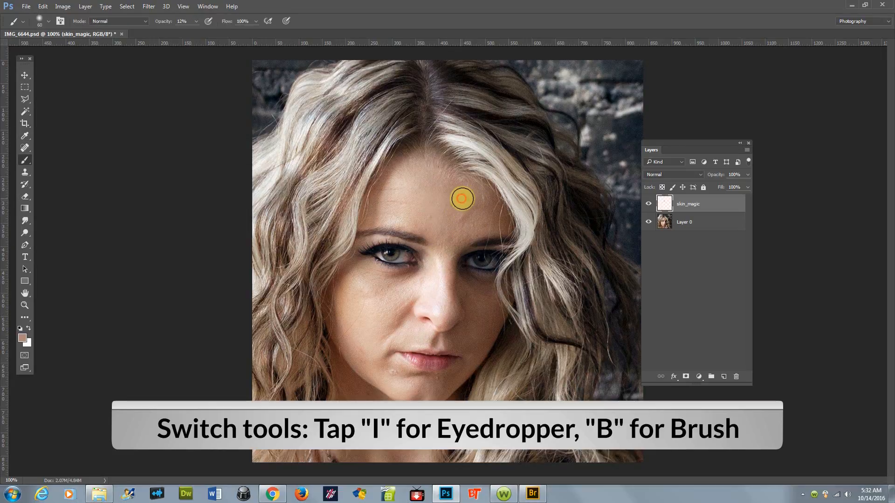
{"action": "mouse_move", "coordinate": [456, 229]}
{"action": "left_mouse_down"}
{"action": "mouse_move", "coordinate": [476, 218]}
{"action": "mouse_move", "coordinate": [453, 218]}
{"action": "mouse_move", "coordinate": [459, 226]}
{"action": "mouse_move", "coordinate": [443, 246]}
{"action": "left_mouse_up"}
{"action": "left_click", "coordinate": [459, 222]}
{"action": "mouse_move", "coordinate": [449, 239]}
{"action": "left_mouse_down"}
{"action": "mouse_move", "coordinate": [474, 218]}
{"action": "mouse_move", "coordinate": [454, 197]}
{"action": "mouse_move", "coordinate": [453, 227]}
{"action": "mouse_move", "coordinate": [436, 202]}
{"action": "mouse_move", "coordinate": [441, 230]}
{"action": "left_mouse_up"}
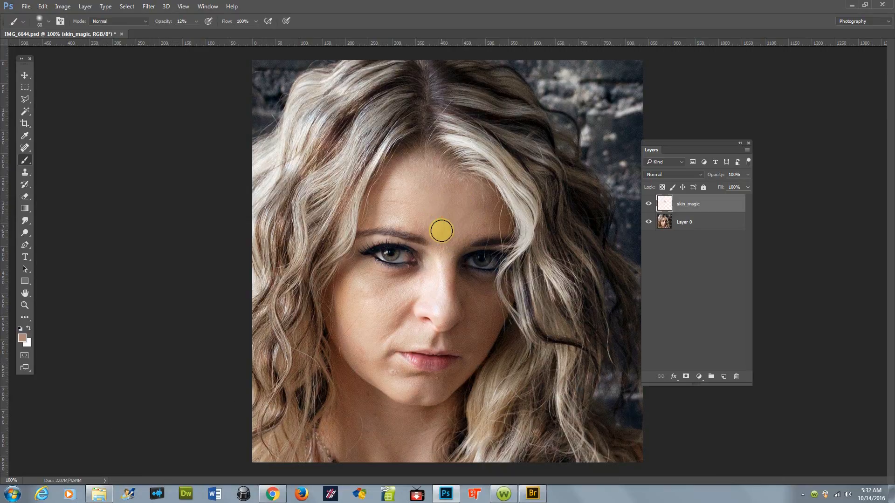
Step: Sample skin from the left forehead and paint a stroke down toward the bridge of the nose
{"action": "key", "text": "i"}
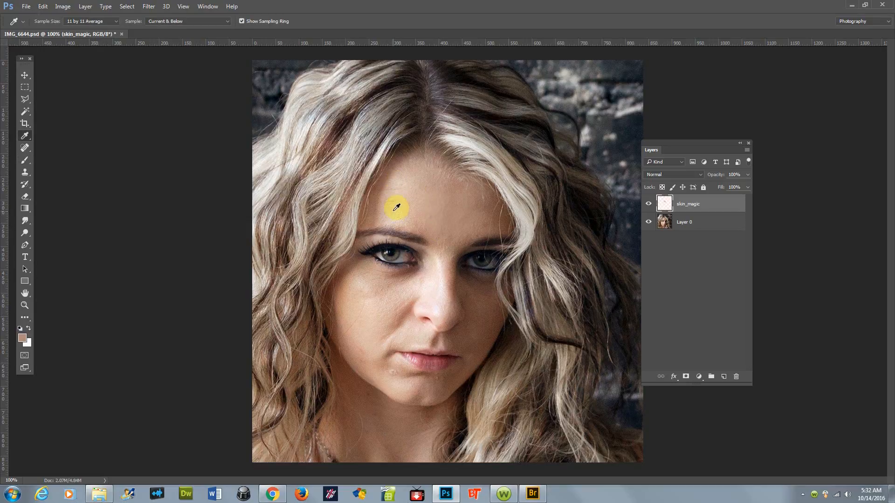
{"action": "left_click", "coordinate": [395, 203]}
{"action": "key", "text": "b"}
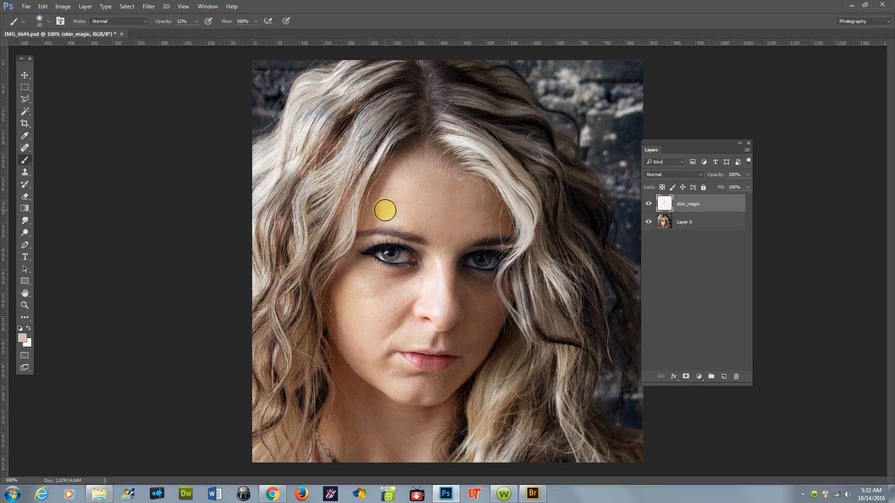
{"action": "mouse_move", "coordinate": [396, 201]}
{"action": "left_mouse_down"}
{"action": "mouse_move", "coordinate": [400, 219]}
{"action": "mouse_move", "coordinate": [394, 213]}
{"action": "mouse_move", "coordinate": [429, 221]}
{"action": "mouse_move", "coordinate": [384, 216]}
{"action": "mouse_move", "coordinate": [416, 220]}
{"action": "mouse_move", "coordinate": [395, 216]}
{"action": "mouse_move", "coordinate": [440, 255]}
{"action": "left_mouse_up"}
Step: Sample skin between the brows and paint over the top of the nose bridge
{"action": "key", "text": "i"}
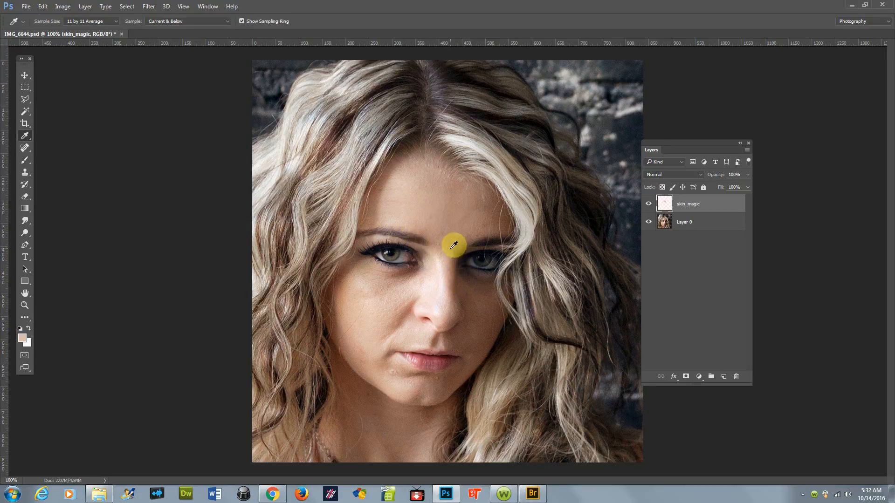
{"action": "left_click", "coordinate": [439, 228]}
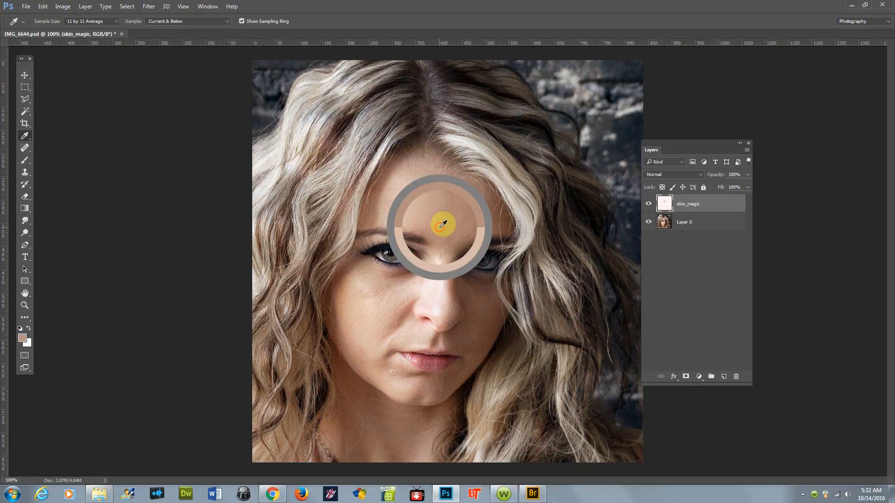
{"action": "key", "text": "b"}
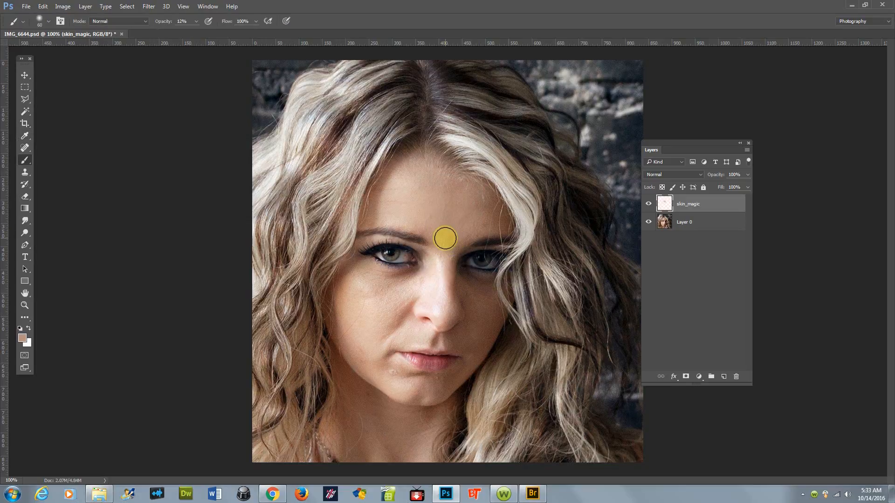
{"action": "left_click_drag", "start_coordinate": [445, 238], "coordinate": [444, 254]}
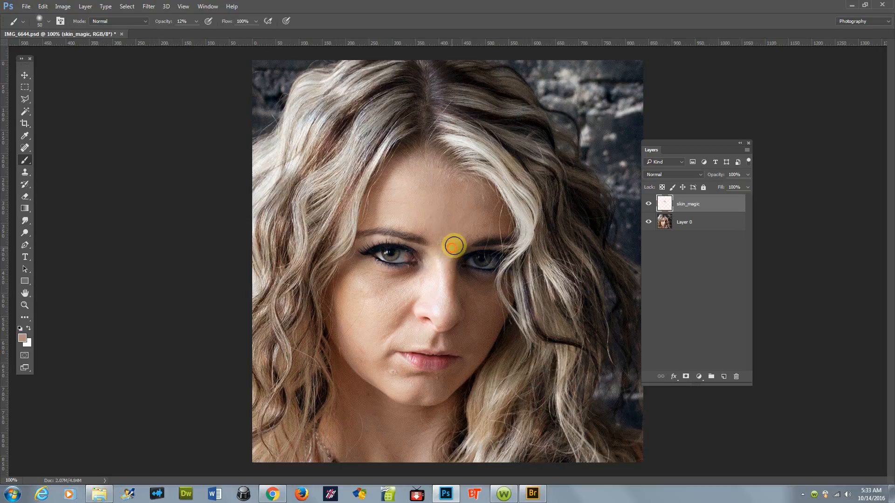
Step: Sample skin beside the mouth and paint over the area left of the lips and the chin
{"action": "key", "text": "i"}
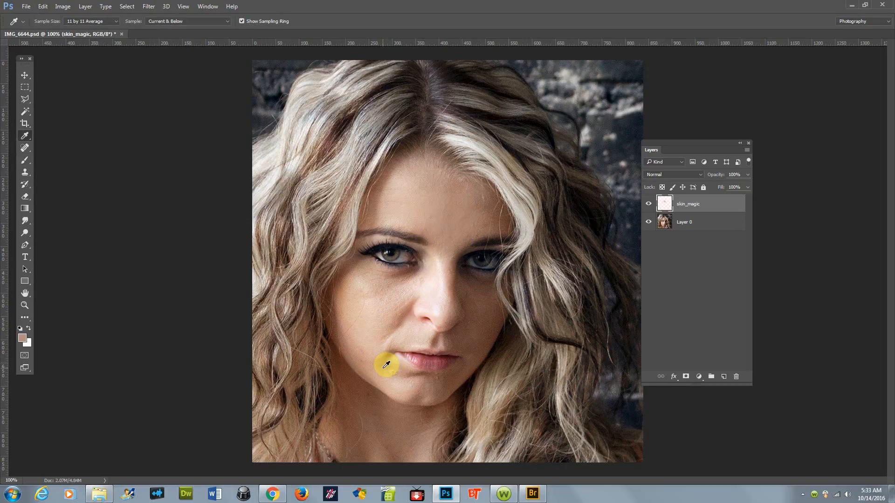
{"action": "key", "text": "b"}
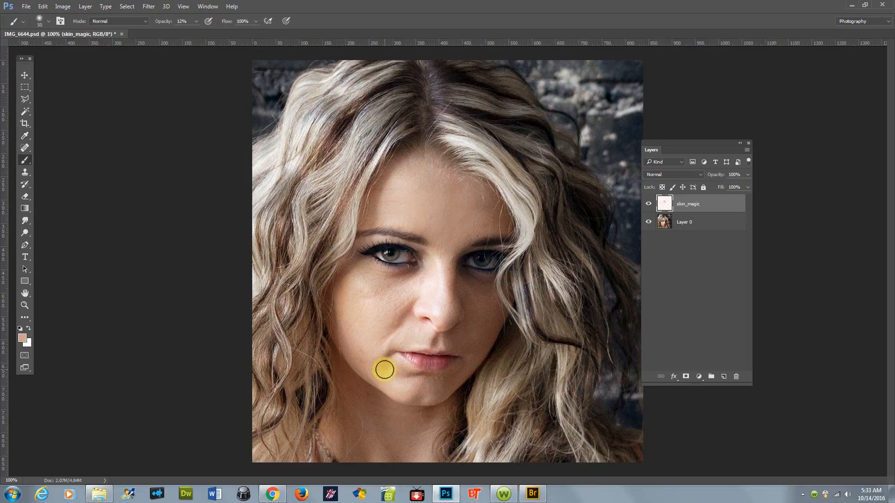
{"action": "left_click_drag", "start_coordinate": [399, 377], "coordinate": [390, 373]}
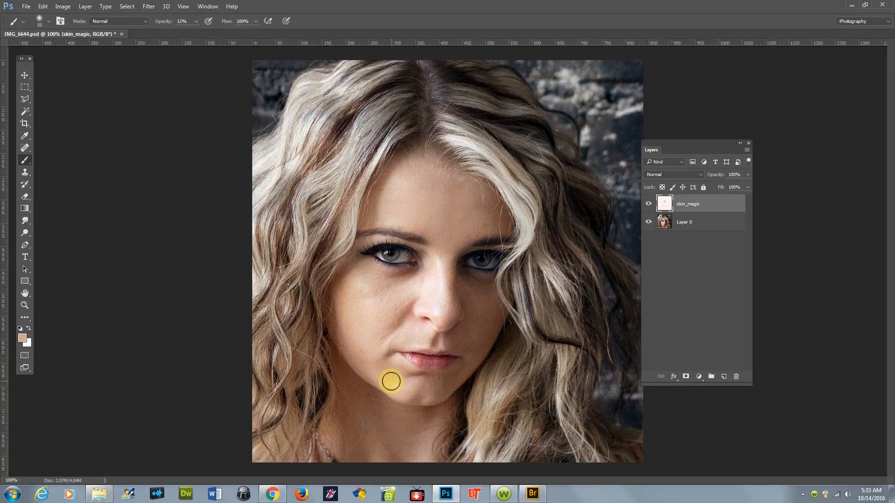
{"action": "key", "text": "i"}
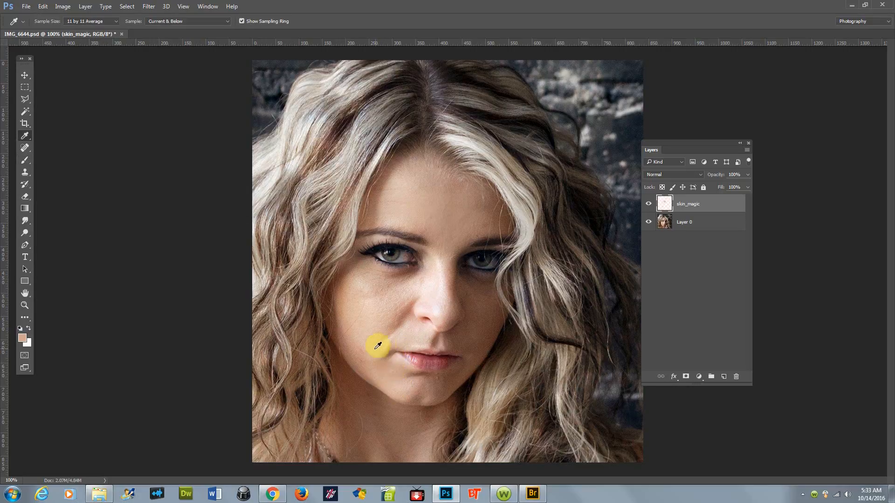
{"action": "left_click", "coordinate": [382, 345]}
{"action": "key", "text": "b"}
{"action": "left_click_drag", "start_coordinate": [383, 358], "coordinate": [380, 366]}
{"action": "mouse_move", "coordinate": [384, 359]}
{"action": "left_mouse_down"}
{"action": "mouse_move", "coordinate": [385, 344]}
{"action": "mouse_move", "coordinate": [384, 371]}
{"action": "mouse_move", "coordinate": [391, 371]}
{"action": "mouse_move", "coordinate": [369, 381]}
{"action": "mouse_move", "coordinate": [384, 386]}
{"action": "left_mouse_up"}
Step: Sample skin from the left cheek and paint over the upper cheek beside the nose
{"action": "key", "text": "i"}
{"action": "left_click", "coordinate": [402, 282]}
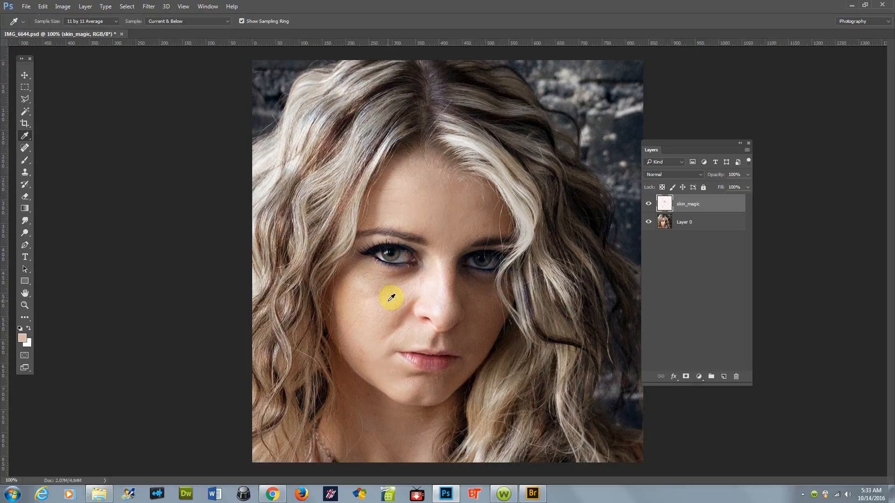
{"action": "key", "text": "b"}
{"action": "mouse_move", "coordinate": [388, 313]}
{"action": "left_mouse_down"}
{"action": "mouse_move", "coordinate": [407, 291]}
{"action": "mouse_move", "coordinate": [378, 320]}
{"action": "mouse_move", "coordinate": [404, 286]}
{"action": "mouse_move", "coordinate": [372, 290]}
{"action": "mouse_move", "coordinate": [401, 285]}
{"action": "mouse_move", "coordinate": [369, 305]}
{"action": "mouse_move", "coordinate": [375, 312]}
{"action": "mouse_move", "coordinate": [399, 299]}
{"action": "mouse_move", "coordinate": [383, 334]}
{"action": "mouse_move", "coordinate": [403, 301]}
{"action": "mouse_move", "coordinate": [375, 335]}
{"action": "mouse_move", "coordinate": [400, 296]}
{"action": "left_mouse_up"}
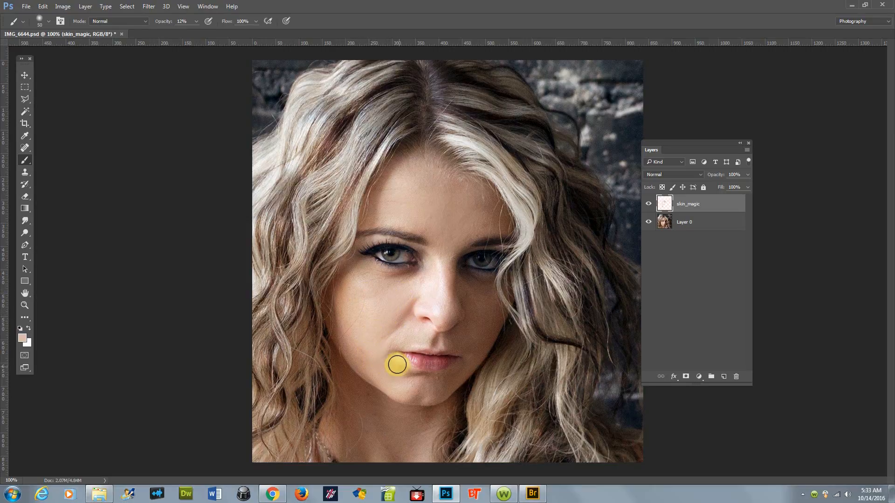
Step: Sample skin from the lower left cheek and paint over the cheek area beside the mouth
{"action": "key", "text": "i"}
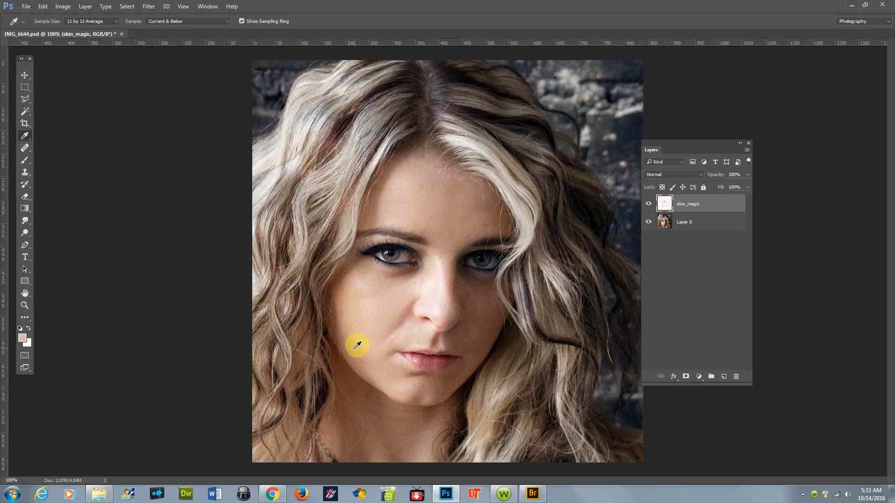
{"action": "left_click", "coordinate": [353, 344]}
{"action": "key", "text": "b"}
{"action": "left_click_drag", "start_coordinate": [362, 367], "coordinate": [356, 344]}
{"action": "left_click_drag", "start_coordinate": [359, 352], "coordinate": [372, 373]}
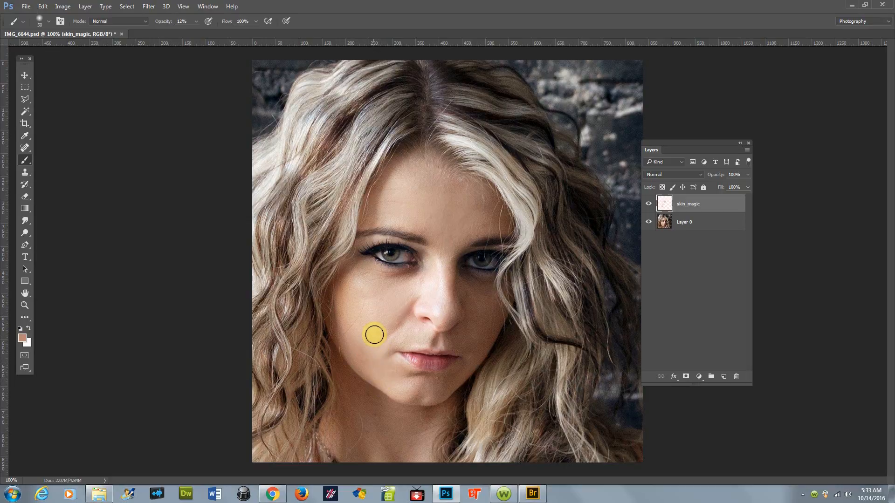
Step: Sample and paint the left cheek near the nostril, then toggle the skin_magic layer off and on to compare
{"action": "key", "text": "i"}
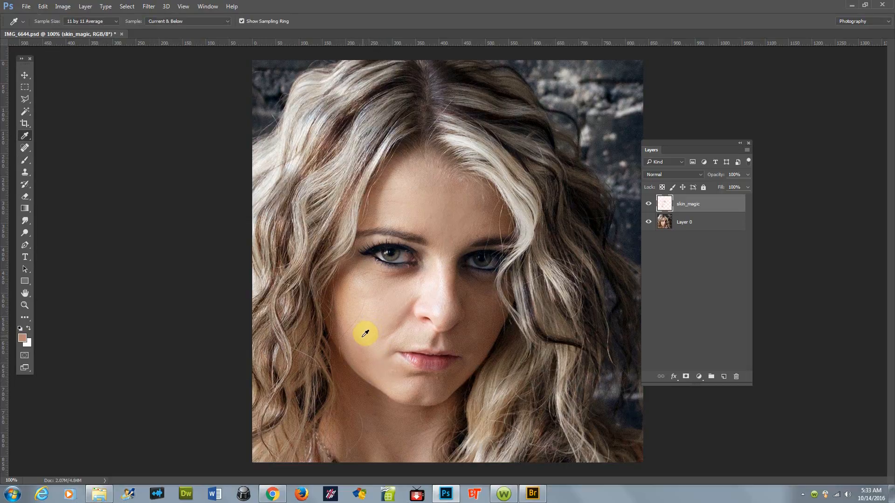
{"action": "left_click", "coordinate": [364, 334]}
{"action": "key", "text": "b"}
{"action": "mouse_move", "coordinate": [367, 347]}
{"action": "left_mouse_down"}
{"action": "mouse_move", "coordinate": [371, 357]}
{"action": "mouse_move", "coordinate": [359, 347]}
{"action": "mouse_move", "coordinate": [380, 371]}
{"action": "mouse_move", "coordinate": [359, 345]}
{"action": "mouse_move", "coordinate": [360, 323]}
{"action": "left_mouse_up"}
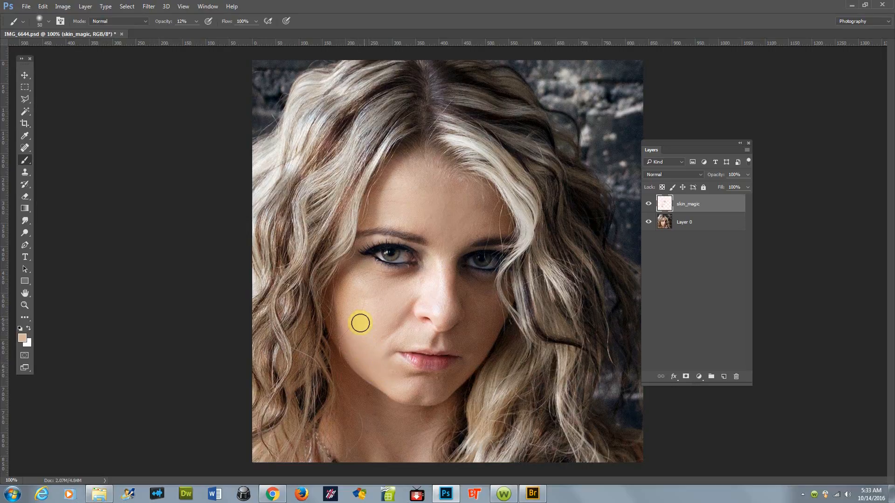
{"action": "left_click", "coordinate": [647, 205]}
{"action": "left_click", "coordinate": [647, 205]}
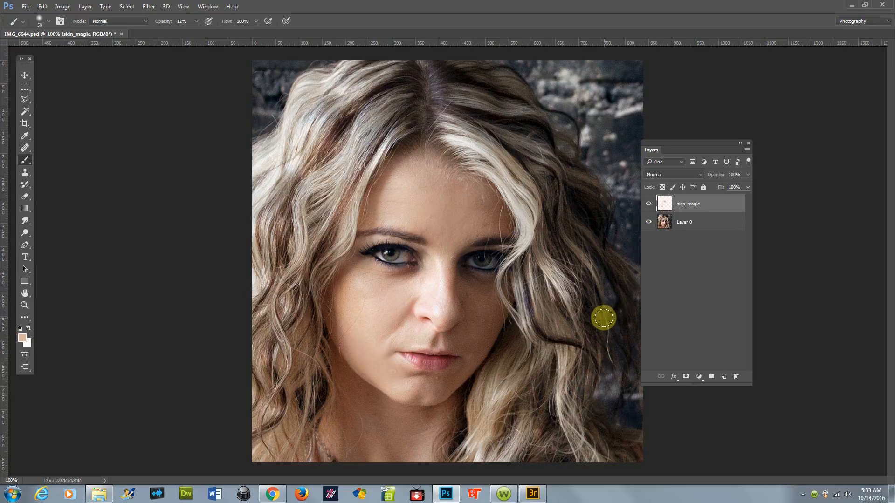
Step: Sample skin below the left eye and paint over the under-eye and upper cheek area
{"action": "key", "text": "i"}
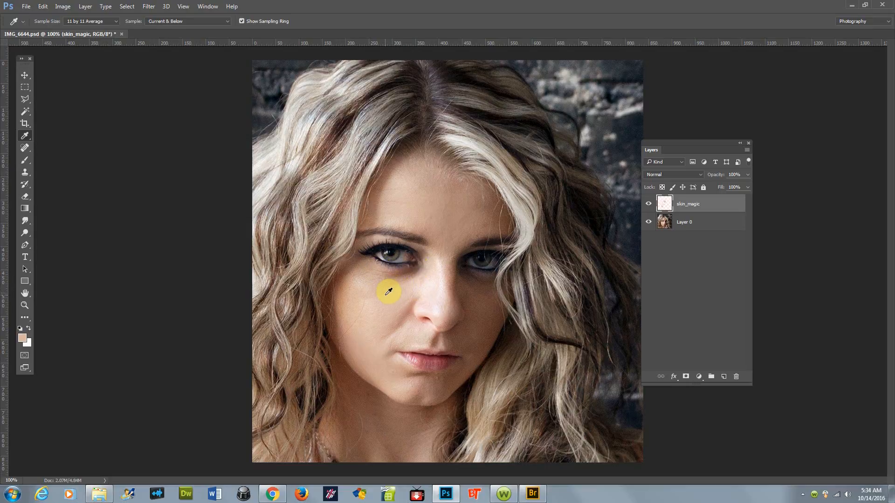
{"action": "left_click", "coordinate": [388, 290]}
{"action": "key", "text": "b"}
{"action": "left_click", "coordinate": [373, 278]}
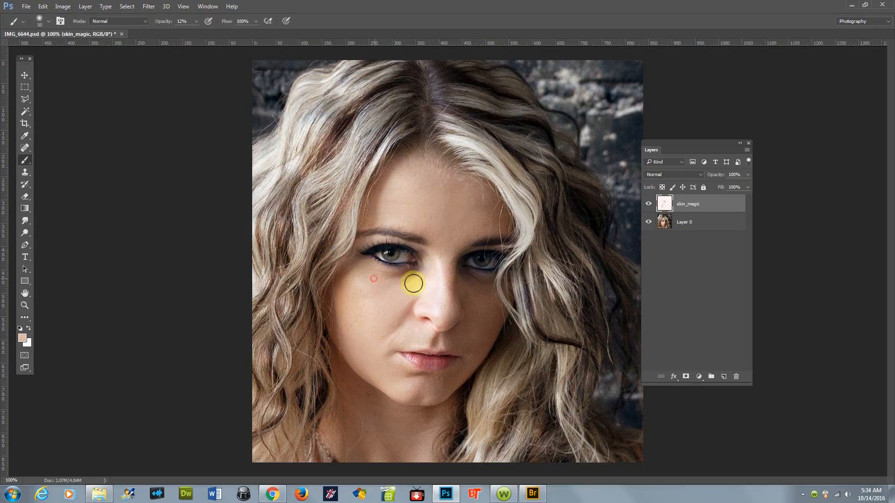
{"action": "mouse_move", "coordinate": [414, 277]}
{"action": "left_mouse_down"}
{"action": "mouse_move", "coordinate": [379, 280]}
{"action": "mouse_move", "coordinate": [413, 272]}
{"action": "mouse_move", "coordinate": [378, 272]}
{"action": "mouse_move", "coordinate": [419, 273]}
{"action": "left_mouse_up"}
{"action": "mouse_move", "coordinate": [367, 283]}
{"action": "left_mouse_down"}
{"action": "mouse_move", "coordinate": [359, 303]}
{"action": "mouse_move", "coordinate": [367, 315]}
{"action": "left_mouse_up"}
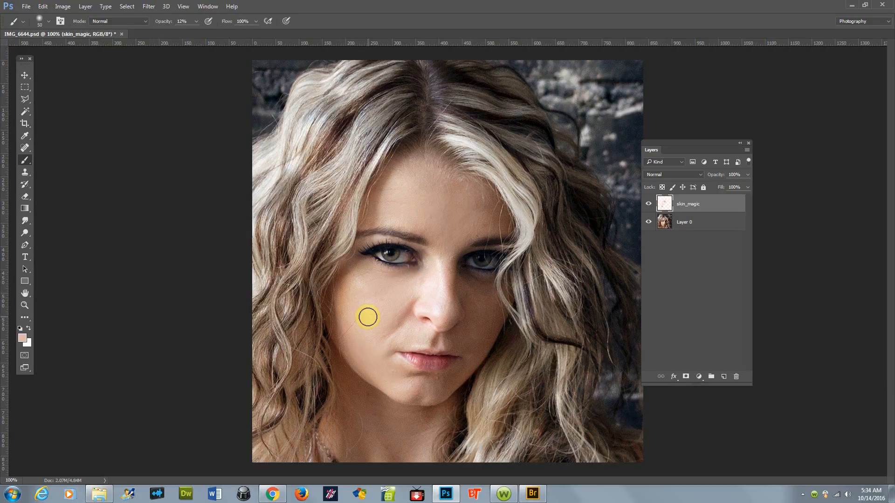
Step: Sample skin from the forehead and paint over the forehead area beside the hair
{"action": "key", "text": "i"}
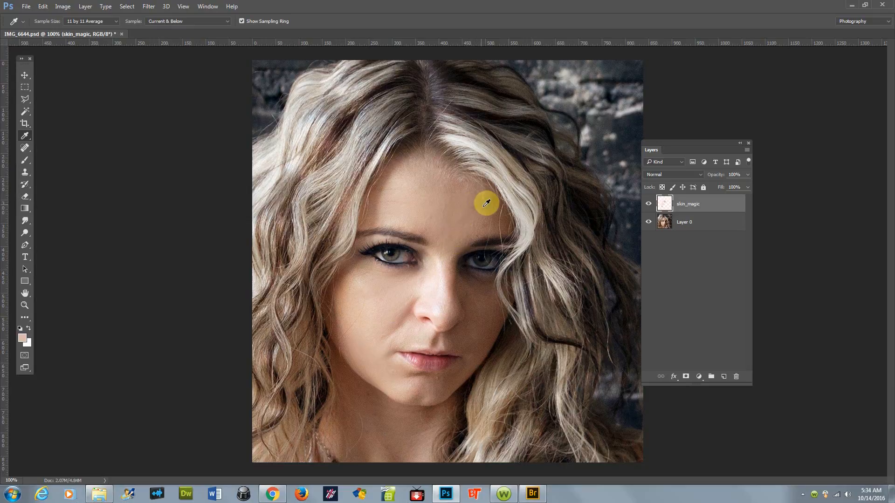
{"action": "left_click", "coordinate": [491, 204]}
{"action": "key", "text": "b"}
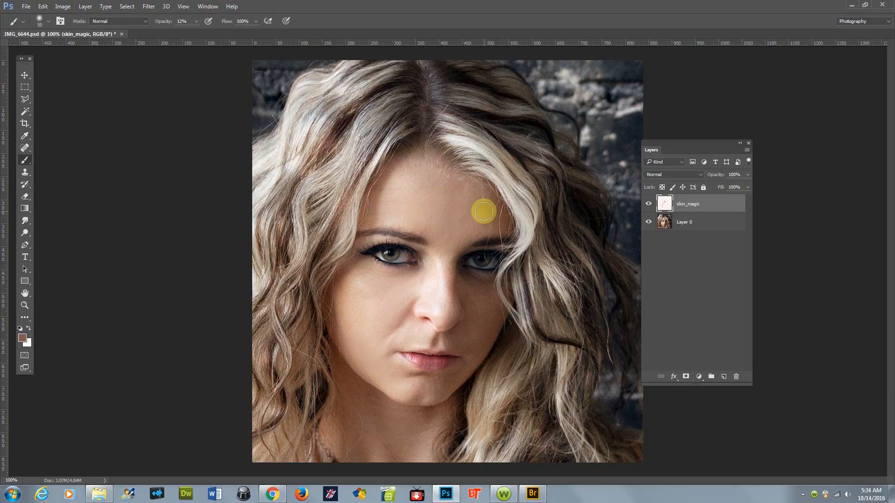
{"action": "mouse_move", "coordinate": [489, 223]}
{"action": "left_mouse_down"}
{"action": "mouse_move", "coordinate": [472, 231]}
{"action": "mouse_move", "coordinate": [491, 219]}
{"action": "mouse_move", "coordinate": [477, 203]}
{"action": "mouse_move", "coordinate": [490, 222]}
{"action": "mouse_move", "coordinate": [471, 233]}
{"action": "mouse_move", "coordinate": [482, 213]}
{"action": "mouse_move", "coordinate": [478, 235]}
{"action": "left_mouse_up"}
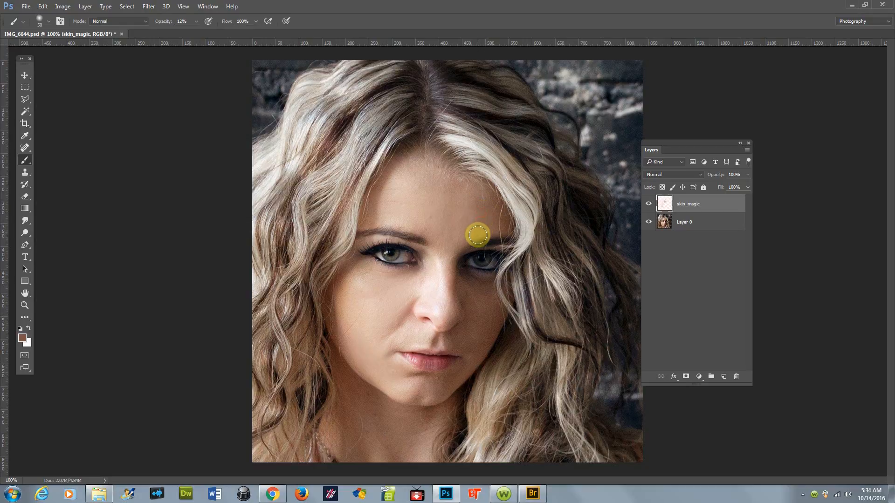
Step: Apply the Topaz DeNoise filter to Layer 0 using the JPEG - moderate preset
{"action": "left_click", "coordinate": [438, 375], "text": "ctrl"}
{"action": "left_click", "coordinate": [439, 394], "text": "ctrl"}
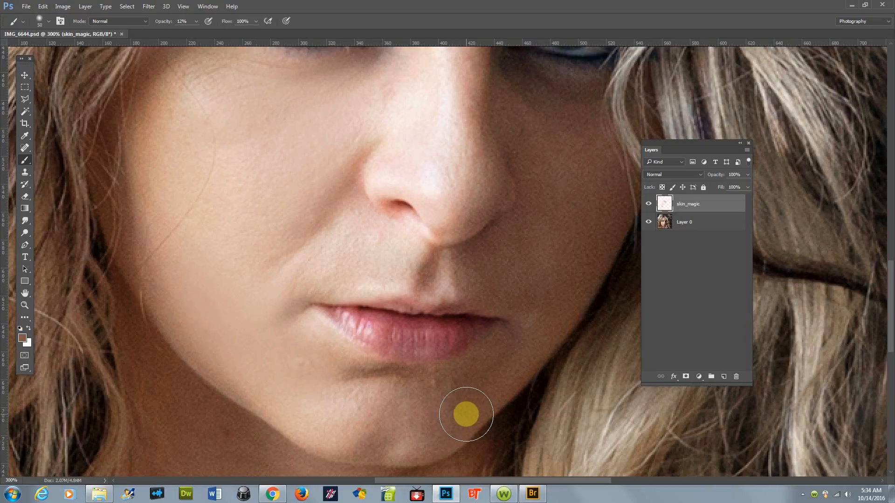
{"action": "key", "text": "i"}
{"action": "left_click", "coordinate": [657, 224]}
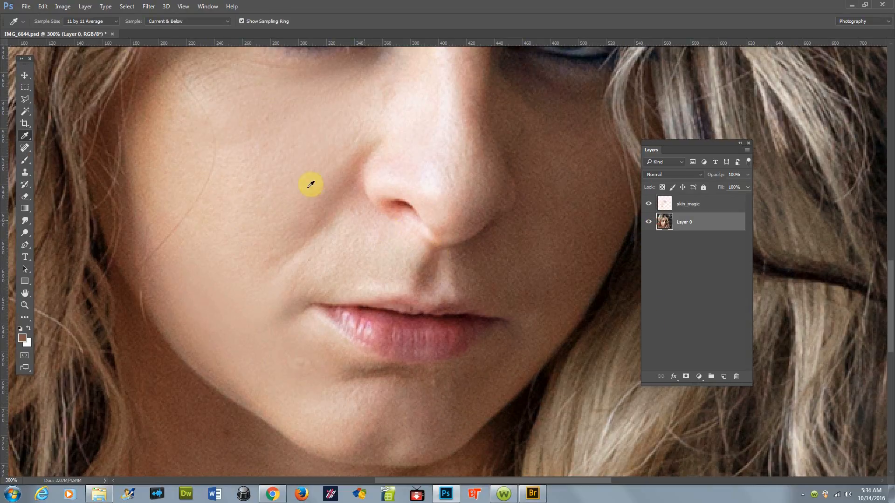
{"action": "left_click", "coordinate": [151, 7]}
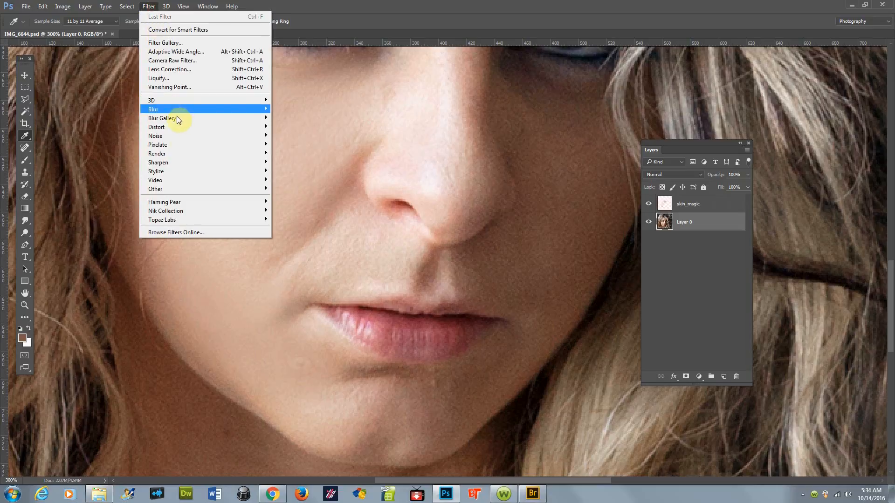
{"action": "mouse_move", "coordinate": [189, 219]}
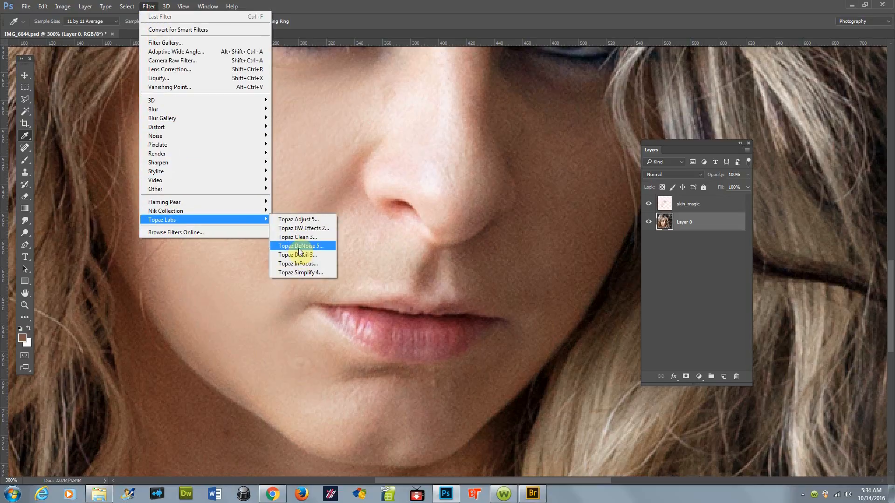
{"action": "left_click", "coordinate": [299, 247]}
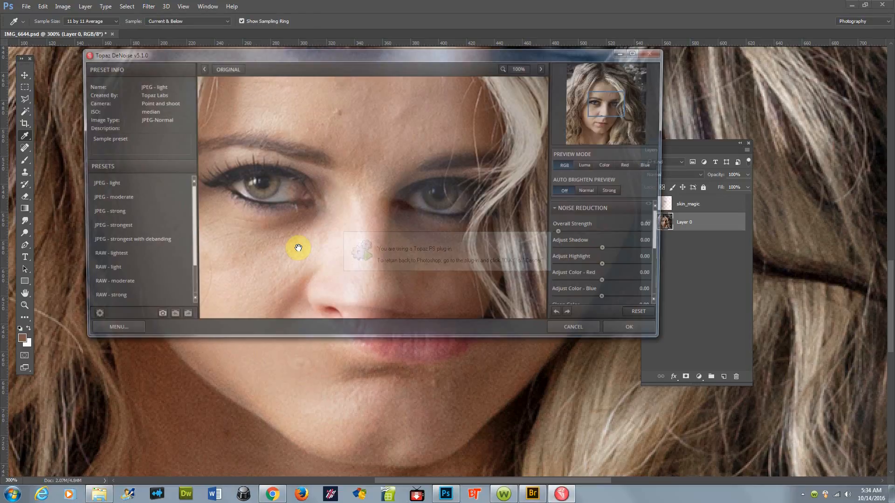
{"action": "left_click", "coordinate": [129, 198]}
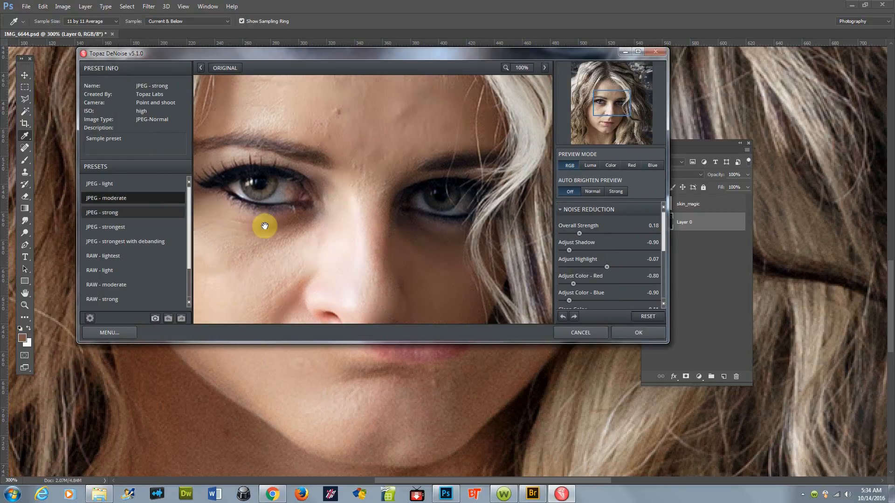
{"action": "left_click_drag", "start_coordinate": [445, 291], "coordinate": [371, 136]}
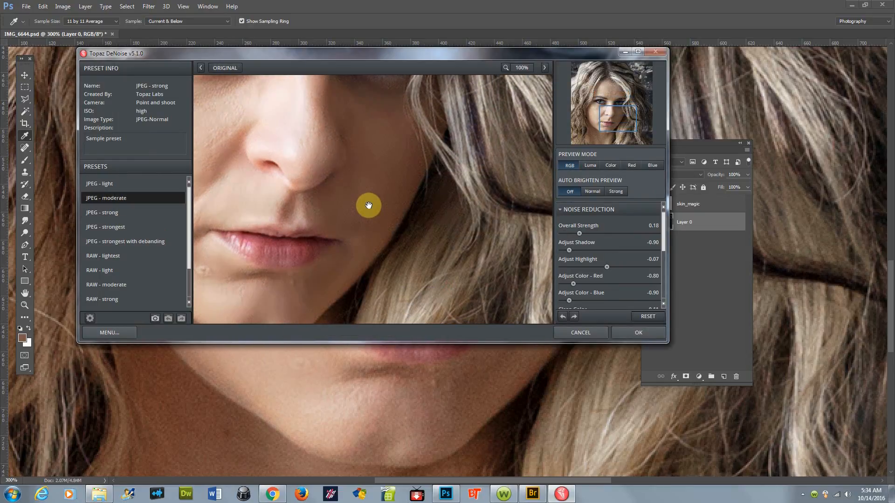
{"action": "left_click", "coordinate": [636, 333]}
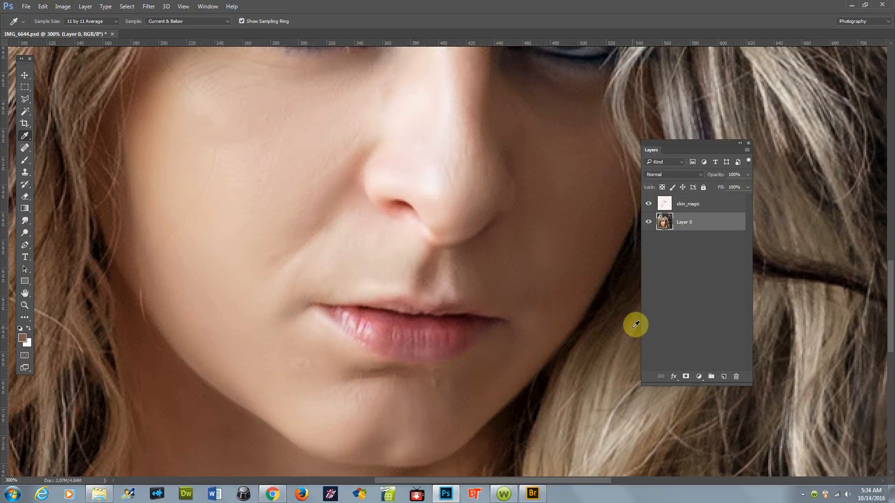
Step: Fade the DeNoise filter to a reduced opacity
{"action": "key", "text": "ctrl+shift+f"}
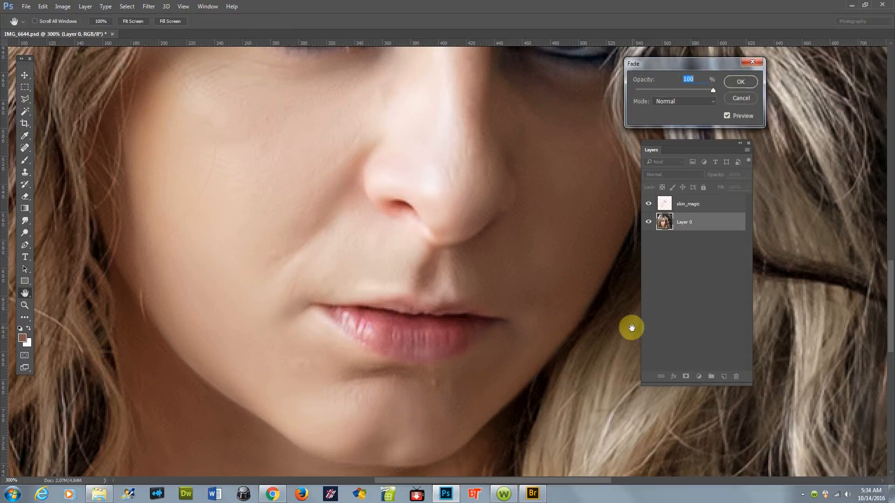
{"action": "left_click_drag", "start_coordinate": [714, 88], "coordinate": [646, 97]}
{"action": "left_click", "coordinate": [741, 82]}
Step: Sample skin below the lip, shrink the brush, and paint over the chin
{"action": "key", "text": "i"}
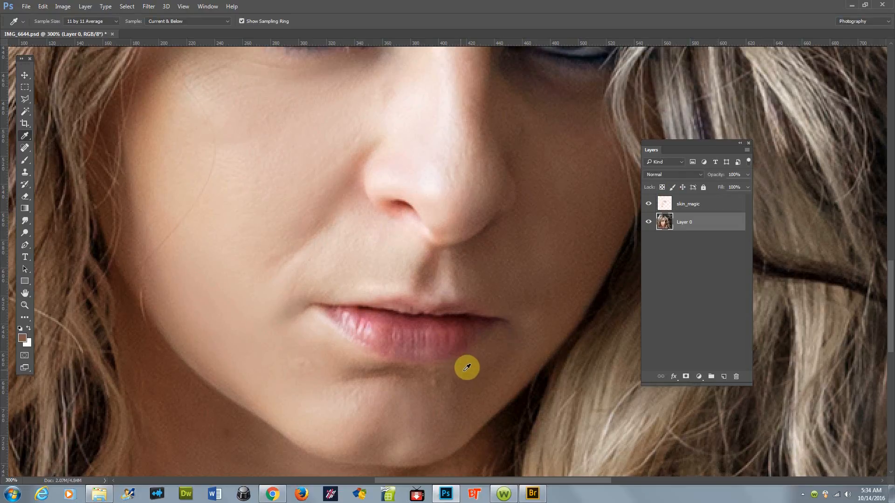
{"action": "left_click", "coordinate": [456, 384]}
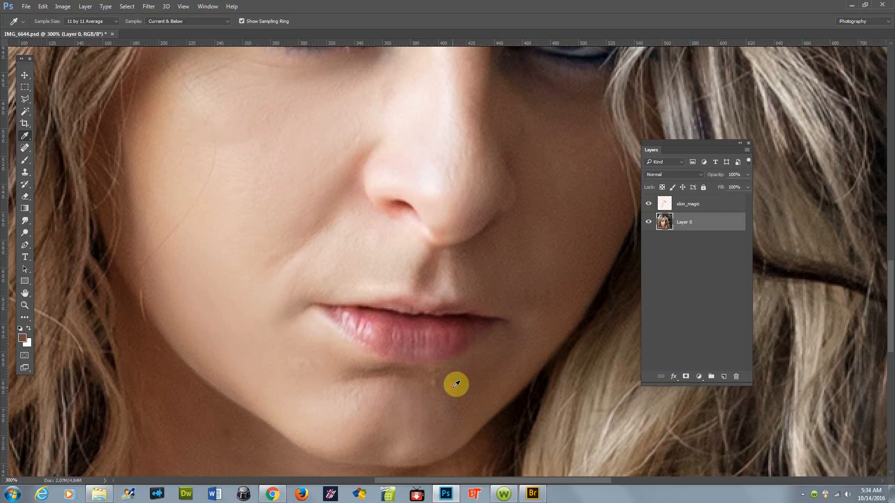
{"action": "key", "text": "b"}
{"action": "key", "text": "bracketleft"}
{"action": "key", "text": "bracketleft"}
{"action": "key", "text": "bracketleft"}
{"action": "key", "text": "bracketleft"}
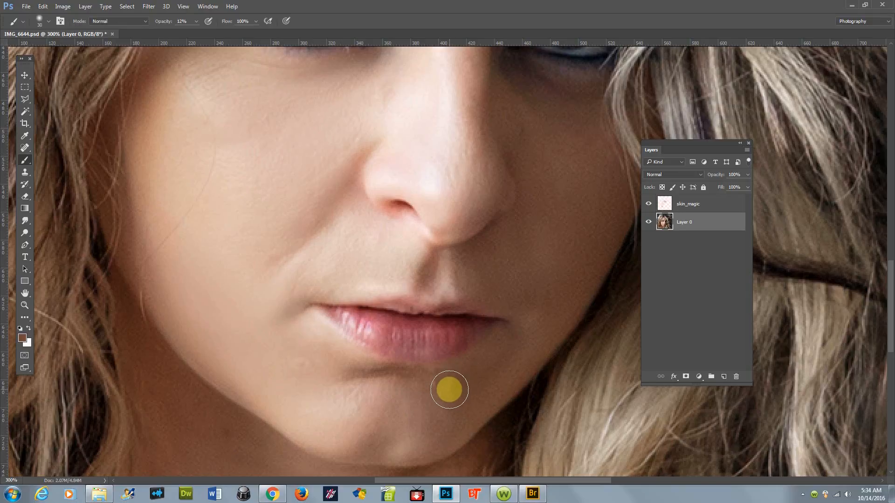
{"action": "mouse_move", "coordinate": [445, 386]}
{"action": "left_mouse_down"}
{"action": "mouse_move", "coordinate": [425, 383]}
{"action": "mouse_move", "coordinate": [461, 387]}
{"action": "mouse_move", "coordinate": [429, 415]}
{"action": "mouse_move", "coordinate": [433, 392]}
{"action": "mouse_move", "coordinate": [420, 389]}
{"action": "mouse_move", "coordinate": [441, 391]}
{"action": "mouse_move", "coordinate": [437, 414]}
{"action": "left_mouse_up"}
{"action": "left_click", "coordinate": [433, 389]}
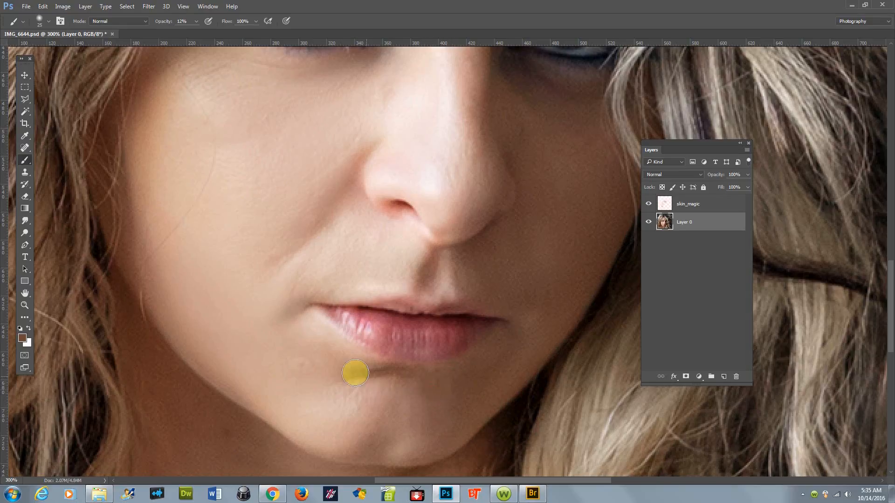
Step: Sample skin from the left chin and paint beneath the left corner of the lips
{"action": "key", "text": "i"}
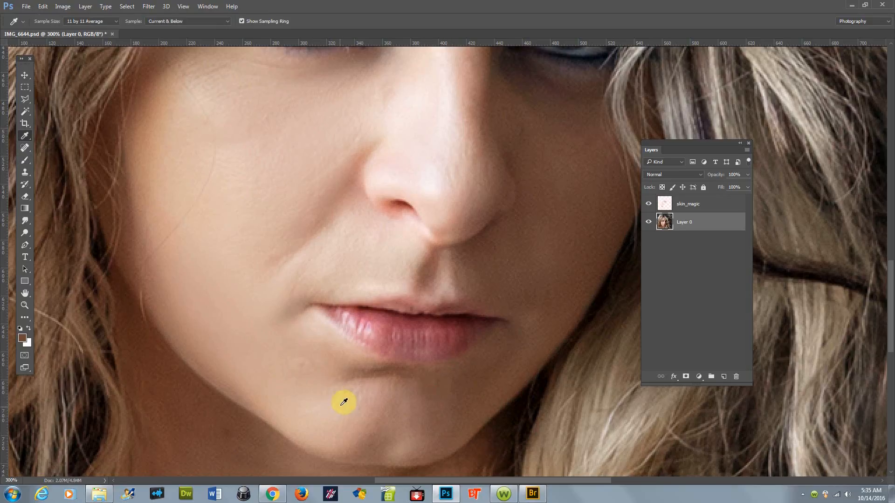
{"action": "left_click", "coordinate": [340, 393]}
{"action": "key", "text": "b"}
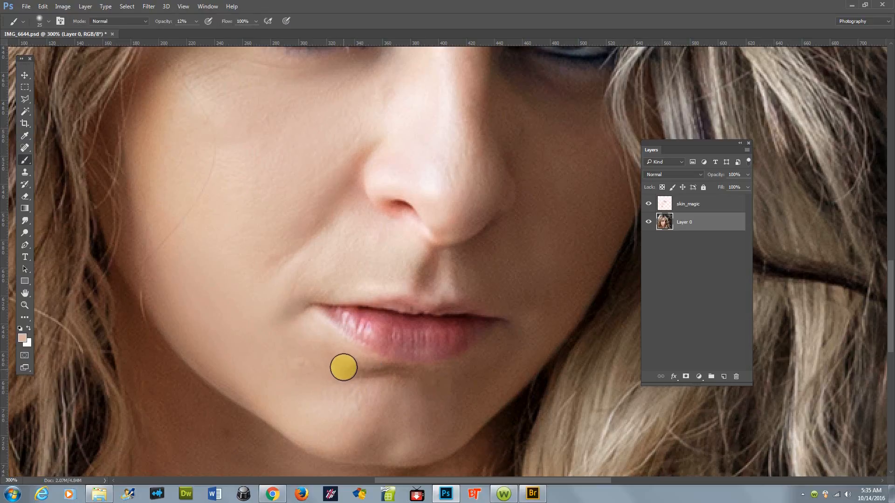
{"action": "mouse_move", "coordinate": [394, 384]}
{"action": "left_mouse_down"}
{"action": "mouse_move", "coordinate": [355, 371]}
{"action": "mouse_move", "coordinate": [386, 378]}
{"action": "mouse_move", "coordinate": [333, 389]}
{"action": "mouse_move", "coordinate": [371, 396]}
{"action": "mouse_move", "coordinate": [337, 388]}
{"action": "left_mouse_up"}
{"action": "left_click_drag", "start_coordinate": [345, 390], "coordinate": [353, 393]}
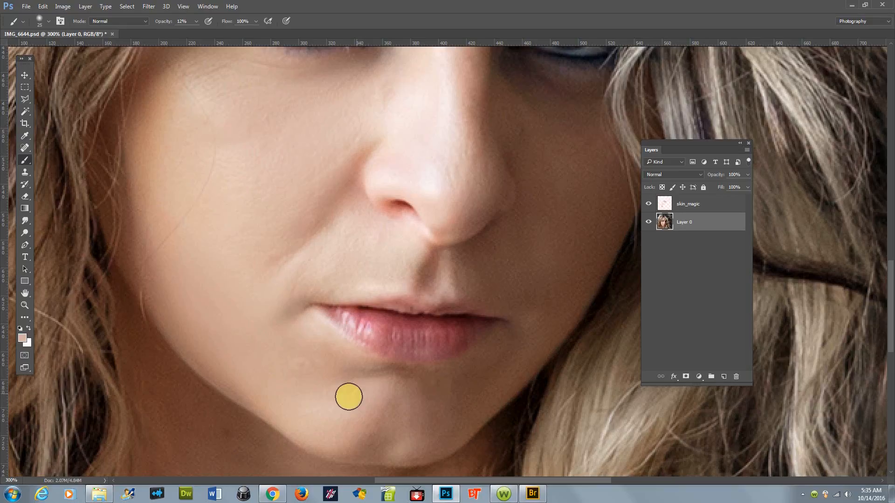
Step: Sample skin left of the mouth and paint over the area beside the lower lip
{"action": "key", "text": "i"}
{"action": "left_click", "coordinate": [282, 354]}
{"action": "key", "text": "b"}
{"action": "left_click", "coordinate": [312, 368]}
{"action": "mouse_move", "coordinate": [312, 368]}
{"action": "left_mouse_down"}
{"action": "mouse_move", "coordinate": [300, 325]}
{"action": "mouse_move", "coordinate": [332, 355]}
{"action": "mouse_move", "coordinate": [292, 366]}
{"action": "mouse_move", "coordinate": [353, 388]}
{"action": "mouse_move", "coordinate": [285, 381]}
{"action": "mouse_move", "coordinate": [303, 368]}
{"action": "left_mouse_up"}
{"action": "key", "text": "ctrl+1"}
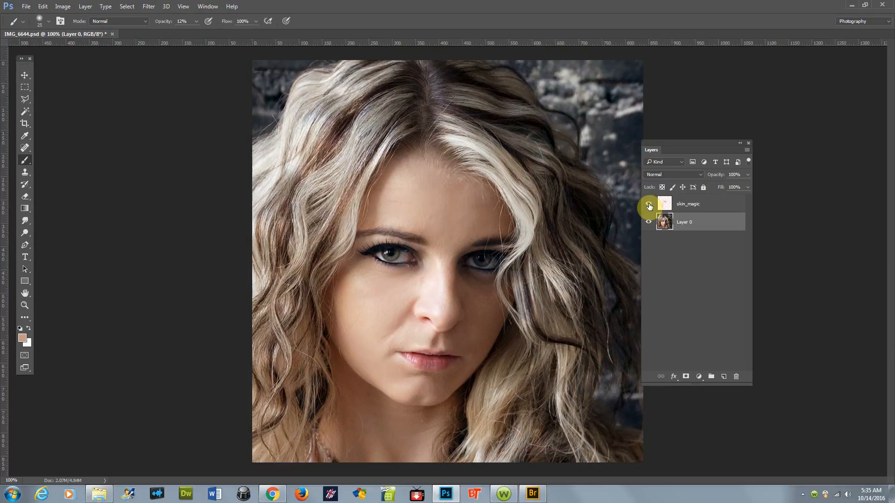
Step: Toggle layer visibility to inspect the skin_magic strokes, then lower the skin_magic layer's opacity
{"action": "left_click", "coordinate": [649, 205]}
{"action": "left_click", "coordinate": [648, 205]}
{"action": "left_click", "coordinate": [650, 223]}
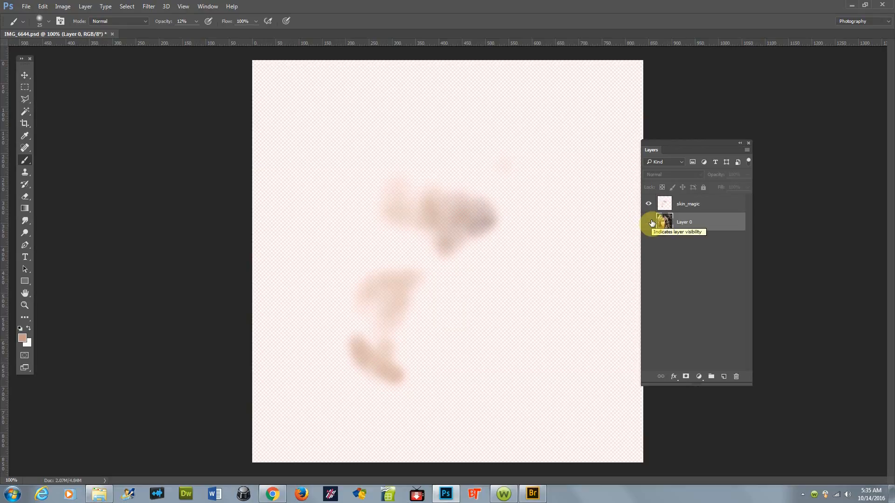
{"action": "left_click", "coordinate": [650, 222]}
{"action": "left_click", "coordinate": [693, 205]}
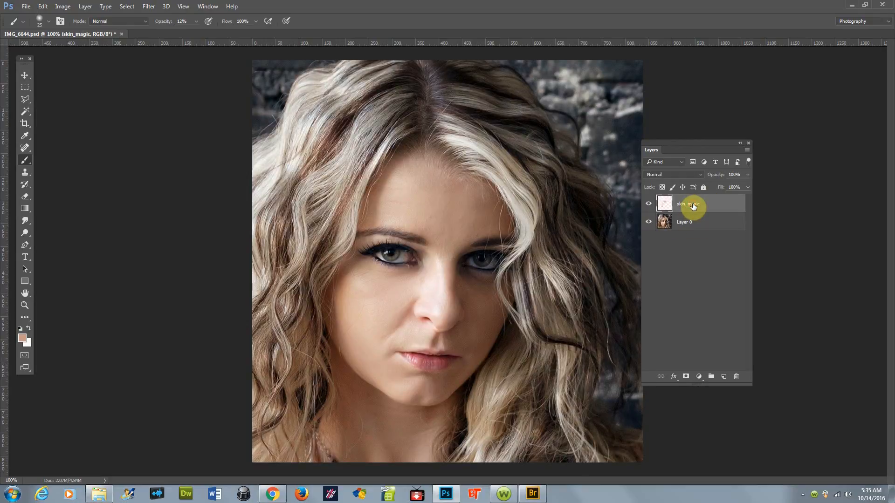
{"action": "mouse_move", "coordinate": [718, 176]}
{"action": "left_mouse_down"}
{"action": "mouse_move", "coordinate": [667, 179]}
{"action": "mouse_move", "coordinate": [720, 177]}
{"action": "mouse_move", "coordinate": [708, 176]}
{"action": "left_mouse_up"}
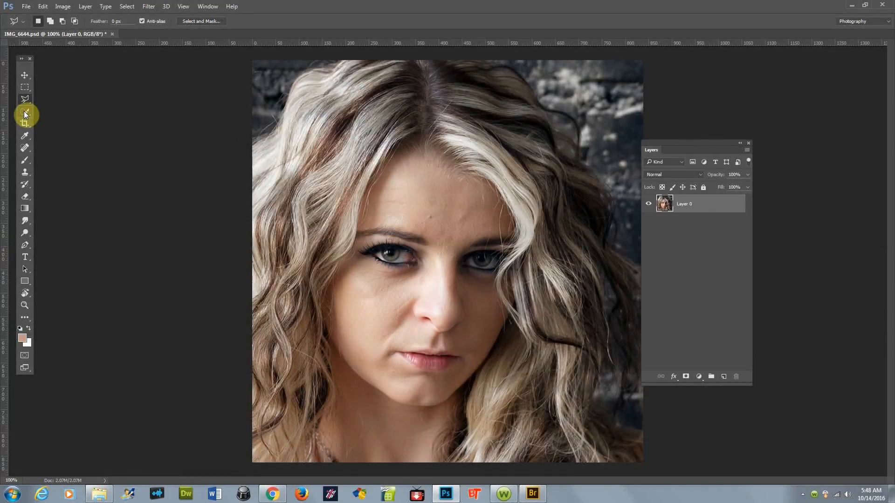
Step: Select the face skin with the Quick Selection tool, adding the face and subtracting surrounding hair
{"action": "left_click", "coordinate": [24, 112]}
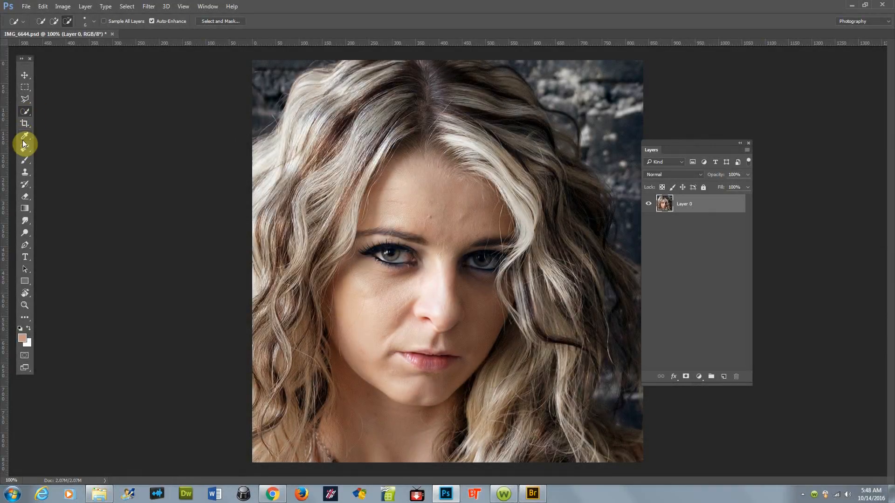
{"action": "left_click", "coordinate": [54, 21]}
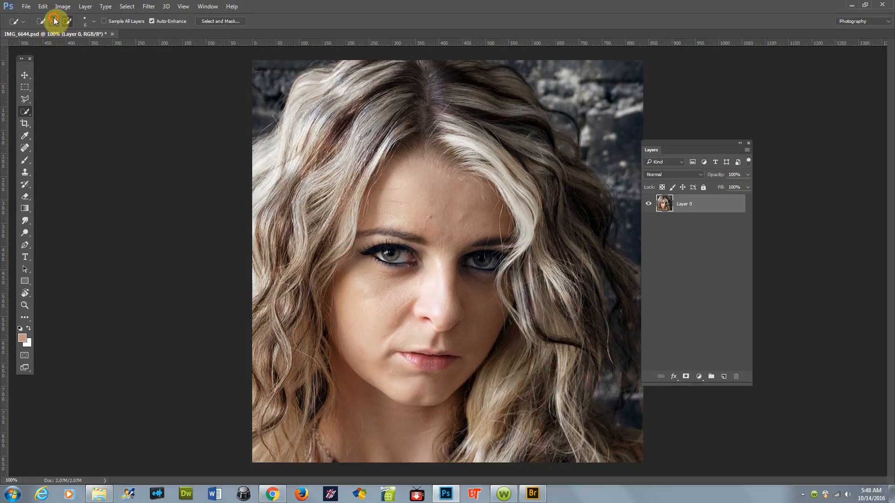
{"action": "mouse_move", "coordinate": [404, 159]}
{"action": "left_mouse_down"}
{"action": "mouse_move", "coordinate": [420, 203]}
{"action": "mouse_move", "coordinate": [447, 236]}
{"action": "mouse_move", "coordinate": [379, 389]}
{"action": "mouse_move", "coordinate": [379, 414]}
{"action": "mouse_move", "coordinate": [480, 296]}
{"action": "left_mouse_up"}
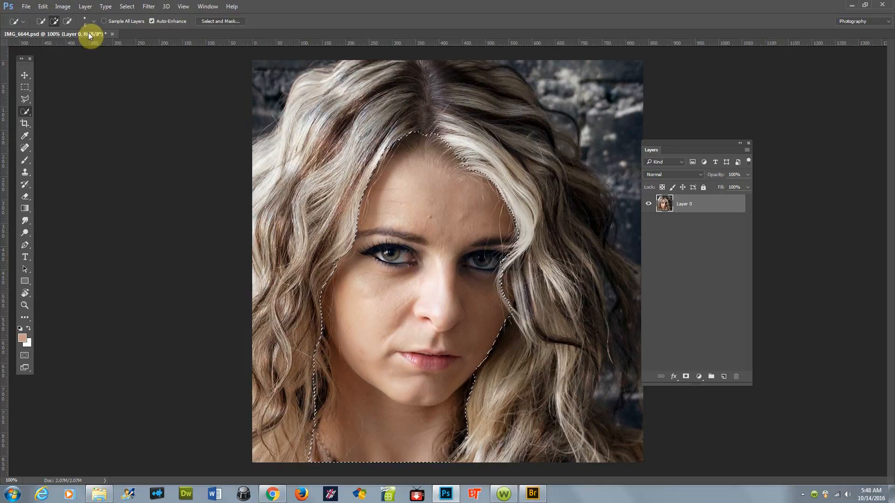
{"action": "left_click", "coordinate": [68, 21]}
{"action": "mouse_move", "coordinate": [389, 140]}
{"action": "left_mouse_down"}
{"action": "mouse_move", "coordinate": [401, 144]}
{"action": "mouse_move", "coordinate": [413, 131]}
{"action": "mouse_move", "coordinate": [466, 161]}
{"action": "left_mouse_up"}
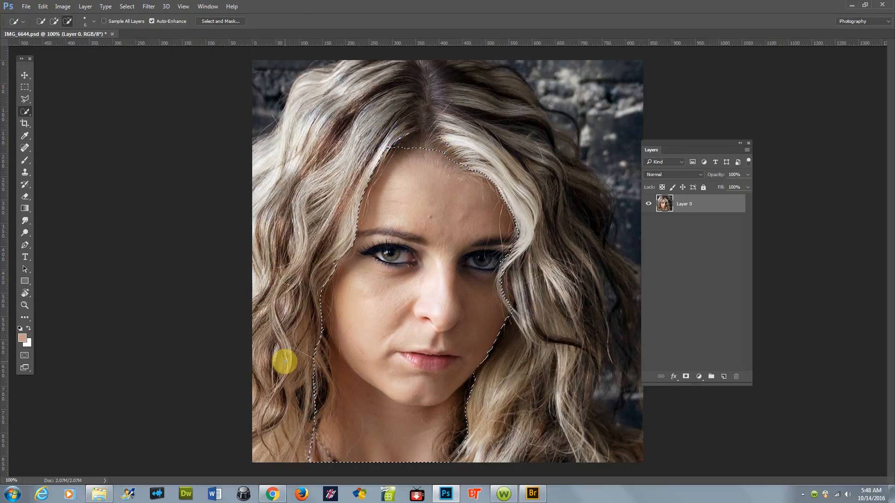
{"action": "mouse_move", "coordinate": [300, 422]}
{"action": "left_mouse_down"}
{"action": "mouse_move", "coordinate": [325, 389]}
{"action": "mouse_move", "coordinate": [320, 356]}
{"action": "left_mouse_up"}
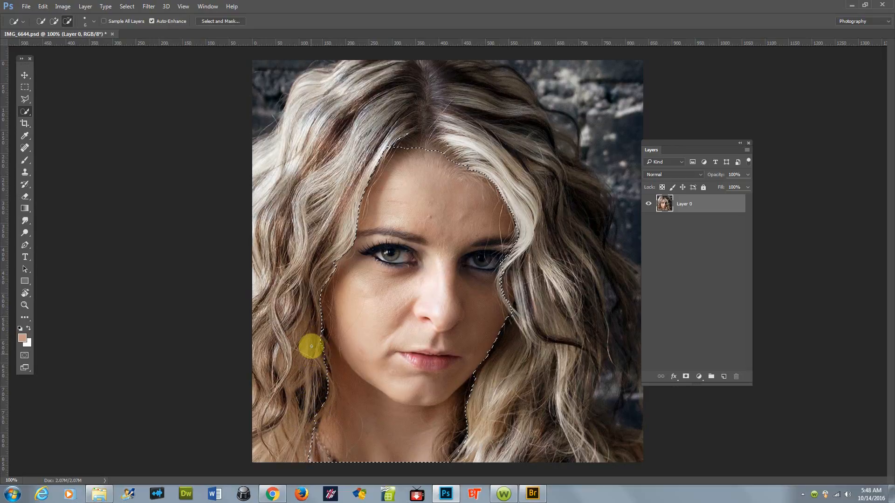
{"action": "left_click", "coordinate": [311, 345]}
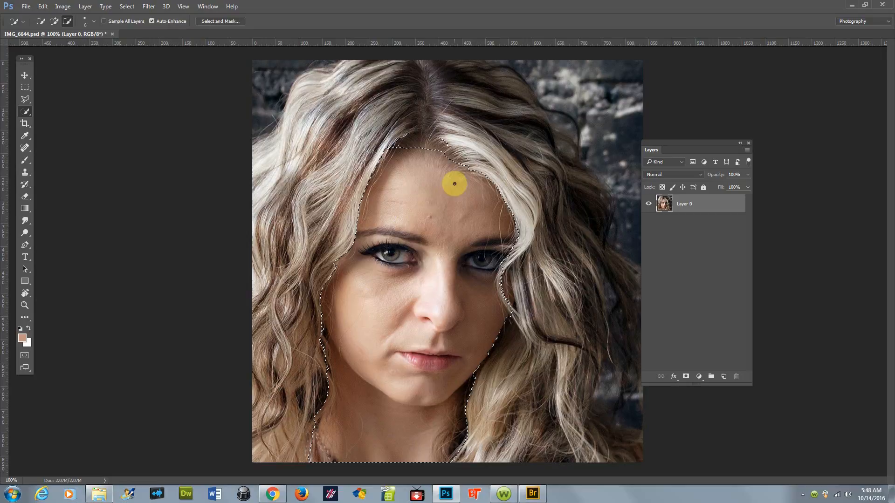
{"action": "mouse_move", "coordinate": [414, 135]}
{"action": "left_mouse_down"}
{"action": "mouse_move", "coordinate": [399, 139]}
{"action": "mouse_move", "coordinate": [427, 132]}
{"action": "mouse_move", "coordinate": [453, 145]}
{"action": "mouse_move", "coordinate": [439, 150]}
{"action": "left_mouse_up"}
Step: Feather the face selection by 3.7 px in Select and Mask and copy it onto a new layer
{"action": "left_click", "coordinate": [235, 21]}
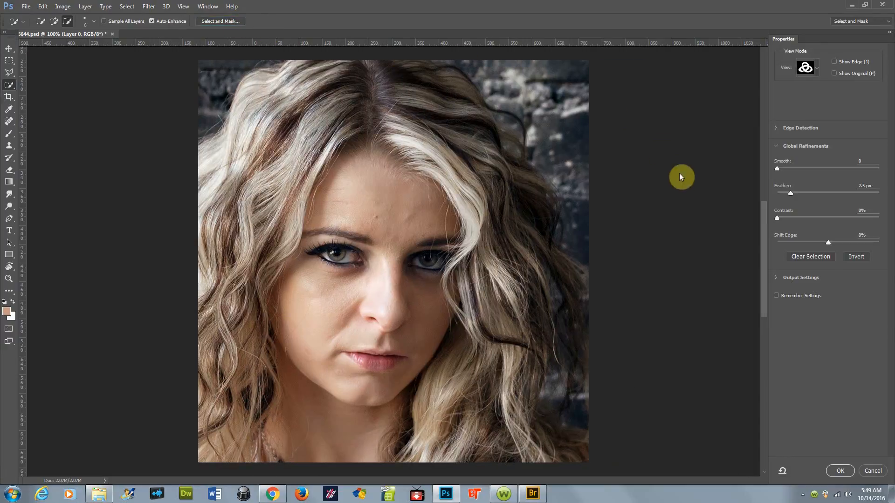
{"action": "left_click_drag", "start_coordinate": [779, 192], "coordinate": [795, 192]}
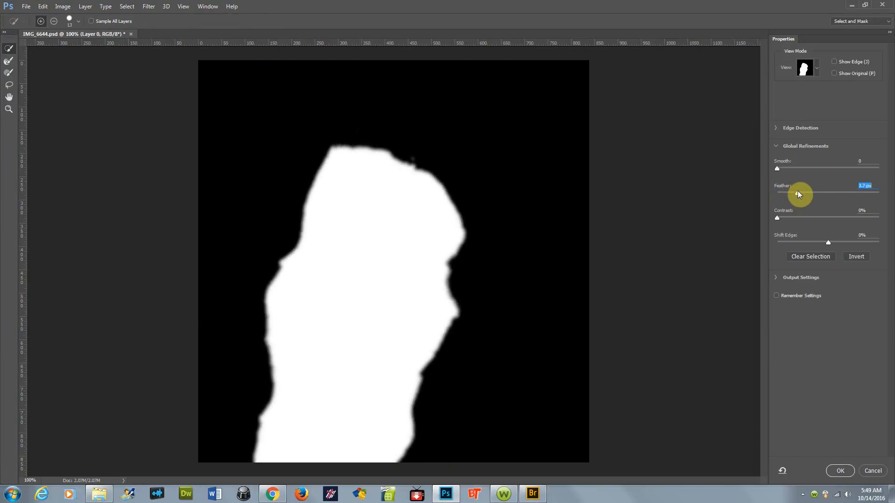
{"action": "left_click", "coordinate": [833, 469]}
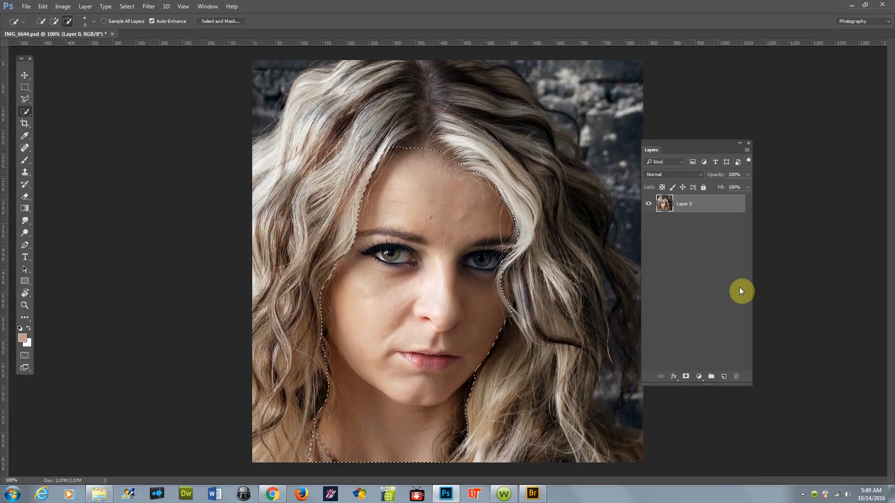
{"action": "key", "text": "ctrl+j"}
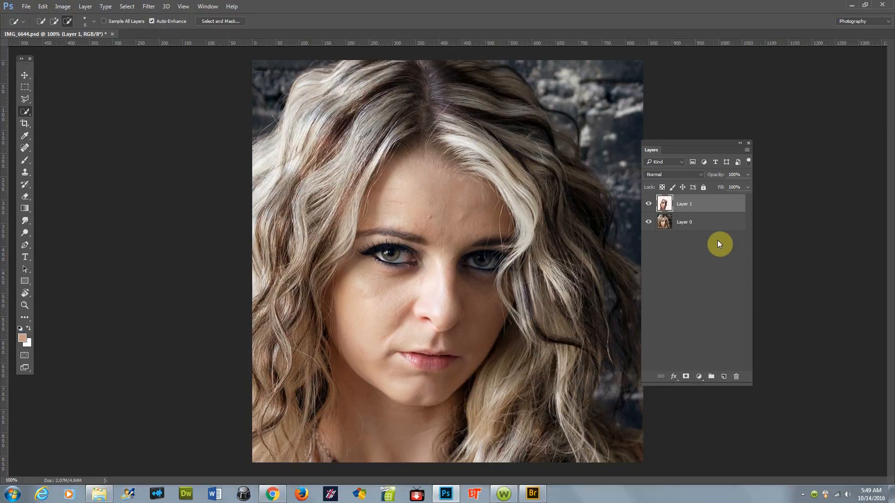
Step: Select both eyes with the Polygonal Lasso tool, zooming in and adding the second eye to the selection
{"action": "left_click", "coordinate": [26, 98]}
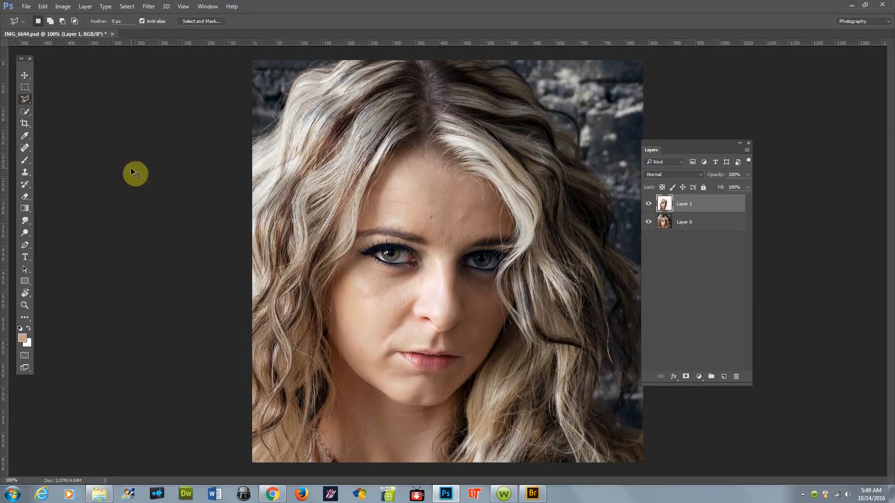
{"action": "scroll", "coordinate": [393, 254], "scroll_direction": "up", "scroll_amount": 1}
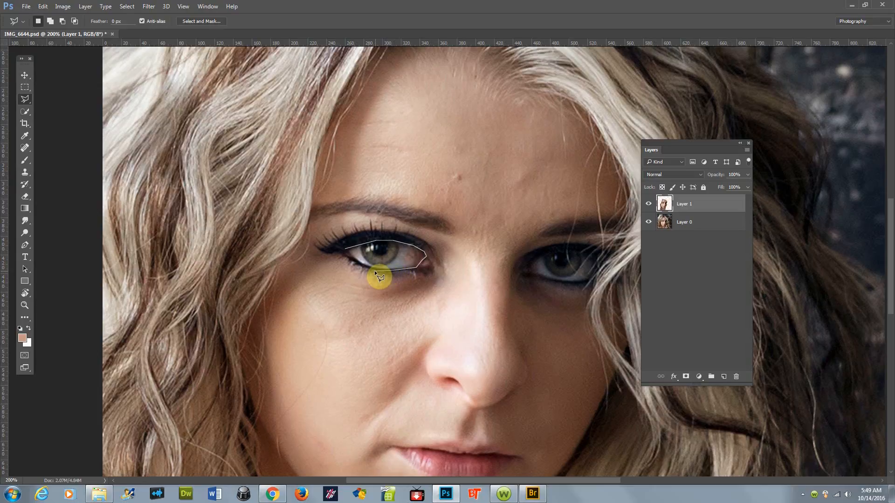
{"action": "left_click", "coordinate": [345, 248]}
{"action": "key", "text": "shift"}
{"action": "left_click", "coordinate": [524, 269]}
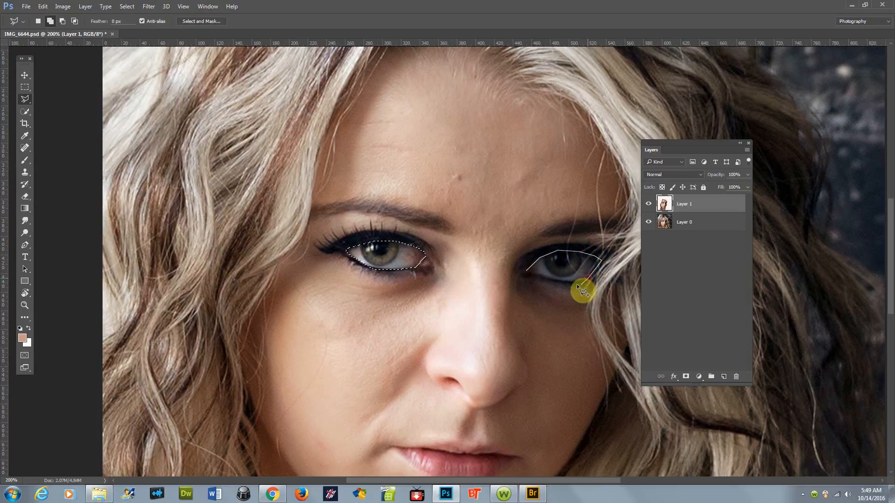
{"action": "left_click", "coordinate": [557, 280]}
{"action": "left_click", "coordinate": [527, 269]}
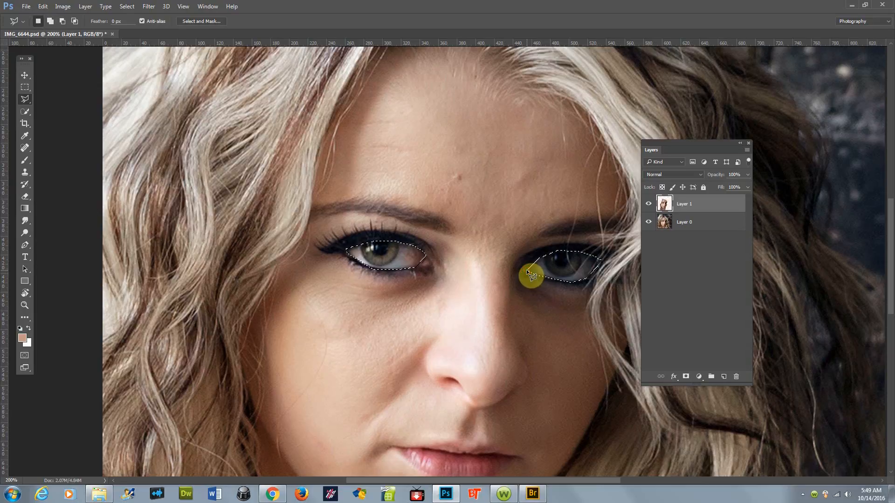
Step: Feather the eye selection by 3.3 px in Select and Mask and copy it onto a new layer
{"action": "left_click", "coordinate": [184, 21]}
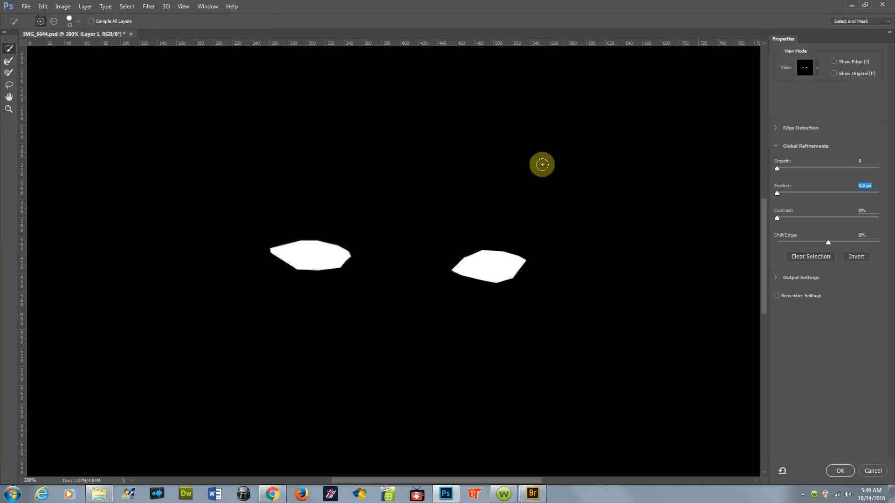
{"action": "left_click_drag", "start_coordinate": [776, 193], "coordinate": [795, 194]}
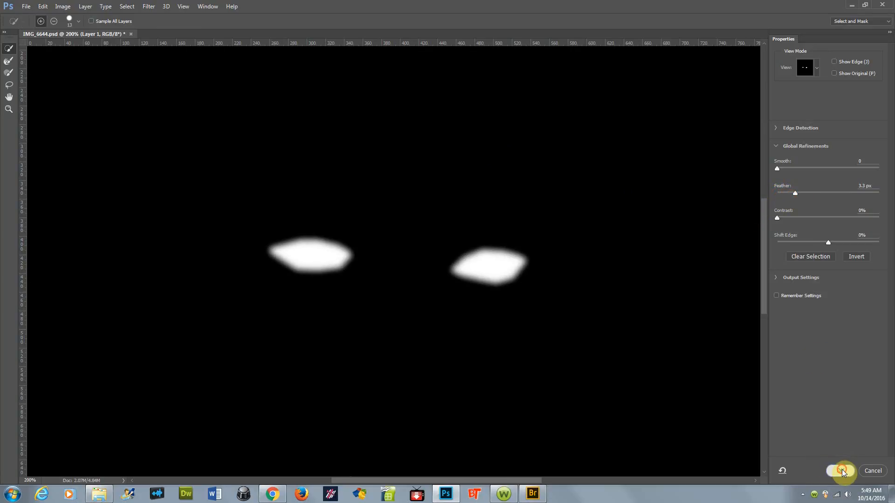
{"action": "left_click", "coordinate": [841, 469]}
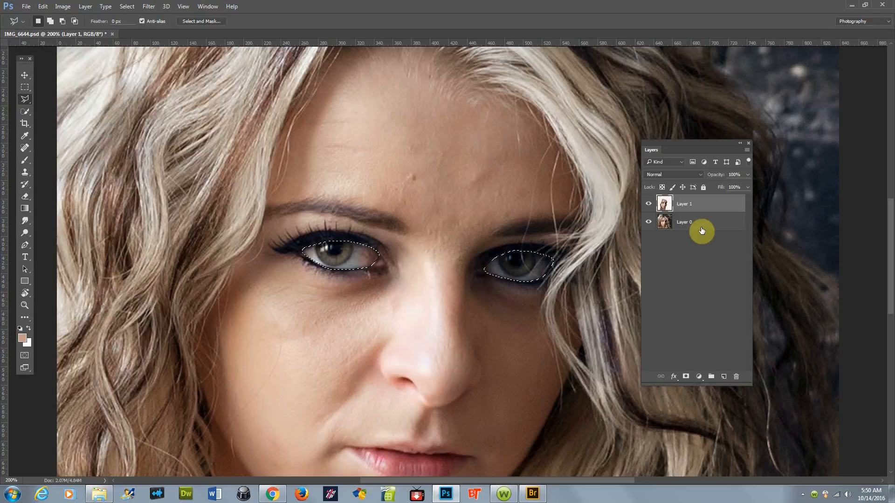
{"action": "key", "text": "ctrl+j"}
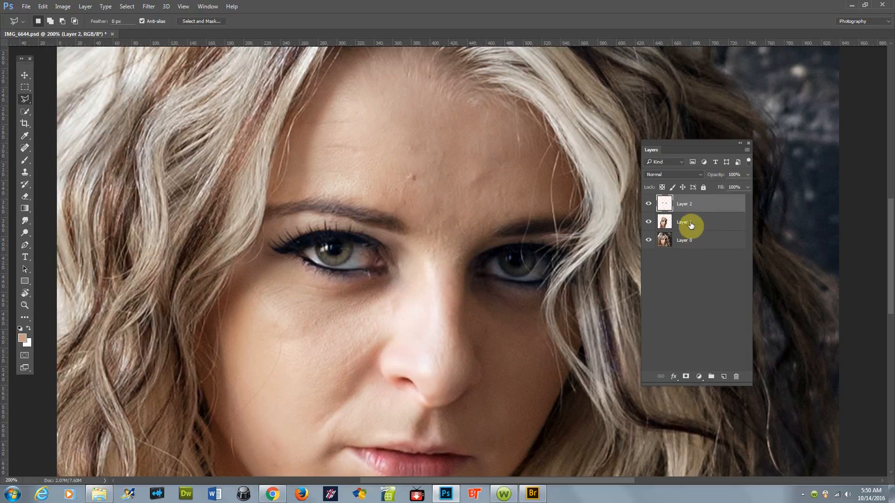
Step: Rename the new eye layer to eyes and the face layer below it to face
{"action": "double_click", "coordinate": [683, 204]}
{"action": "type", "text": "eyes"}
{"action": "key", "text": "Return"}
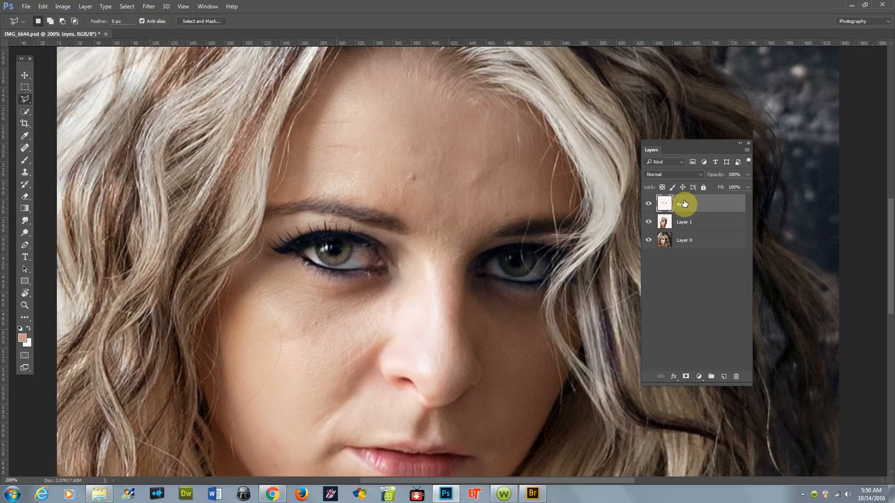
{"action": "left_click", "coordinate": [684, 223]}
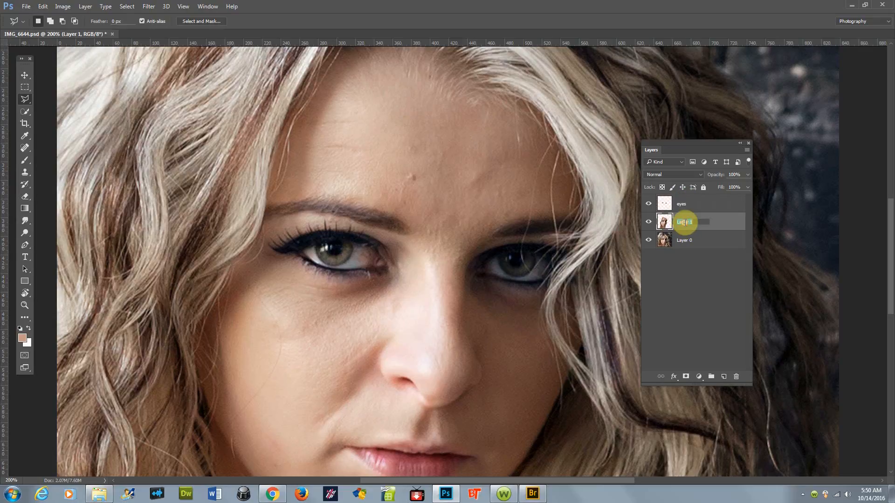
{"action": "double_click", "coordinate": [684, 223]}
{"action": "type", "text": "face"}
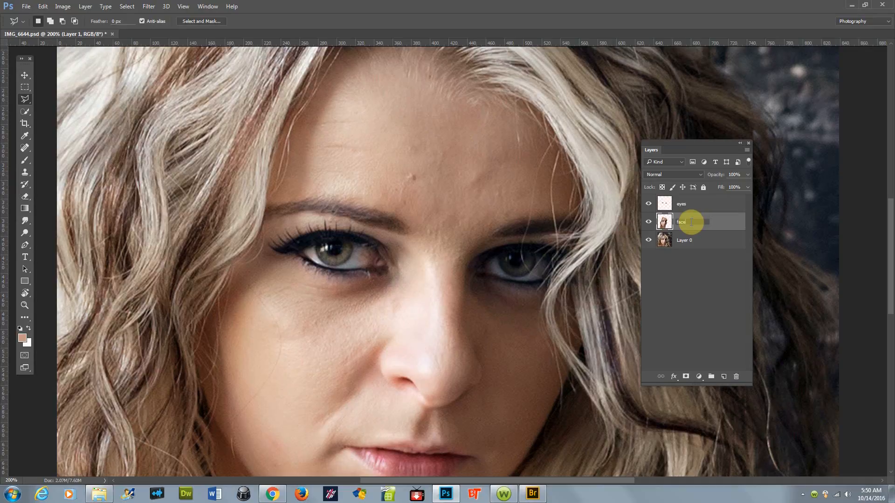
{"action": "key", "text": "Return"}
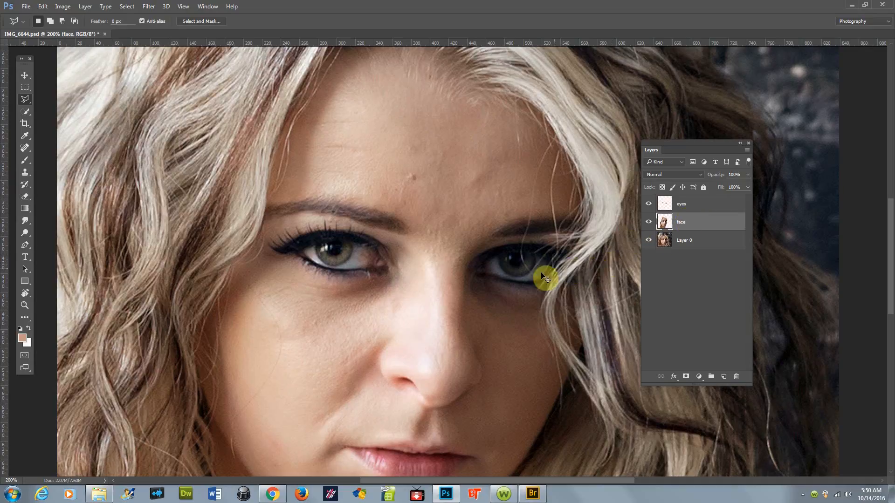
Step: Apply the Topaz Adjust 5 Clarity preset to the bottom Layer 0
{"action": "left_click", "coordinate": [481, 288], "text": "alt"}
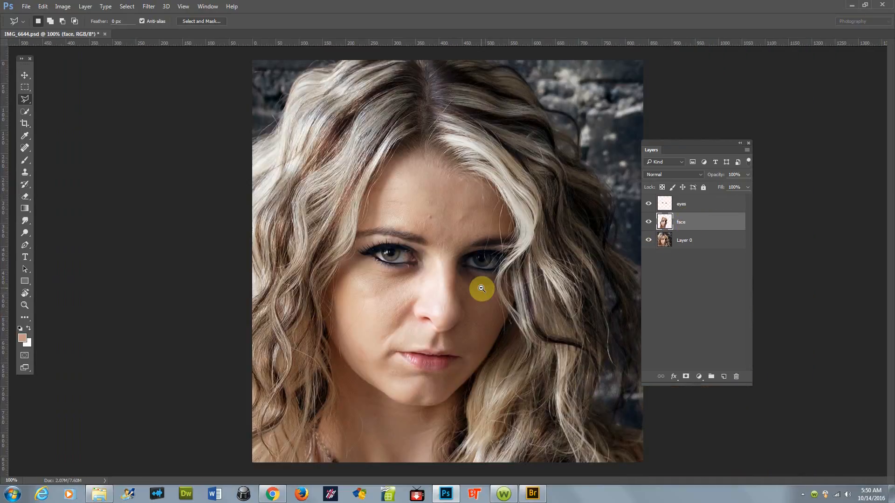
{"action": "left_click", "coordinate": [708, 239]}
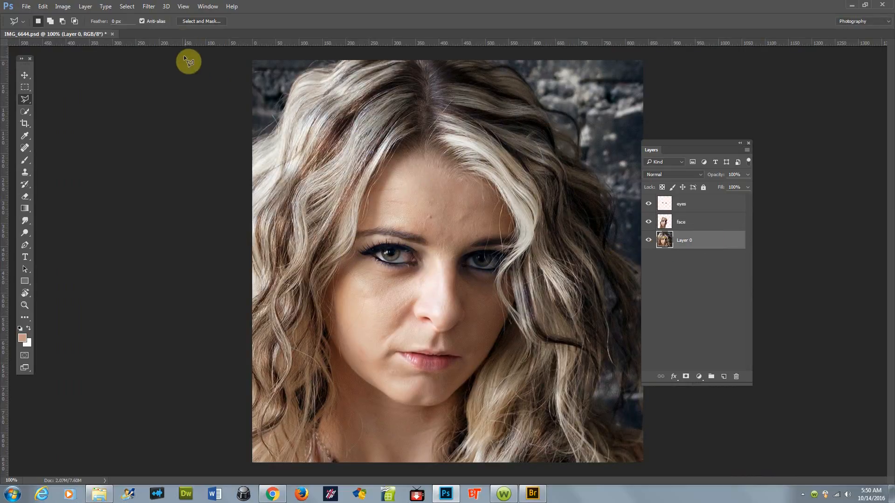
{"action": "left_click", "coordinate": [153, 9]}
{"action": "mouse_move", "coordinate": [259, 221]}
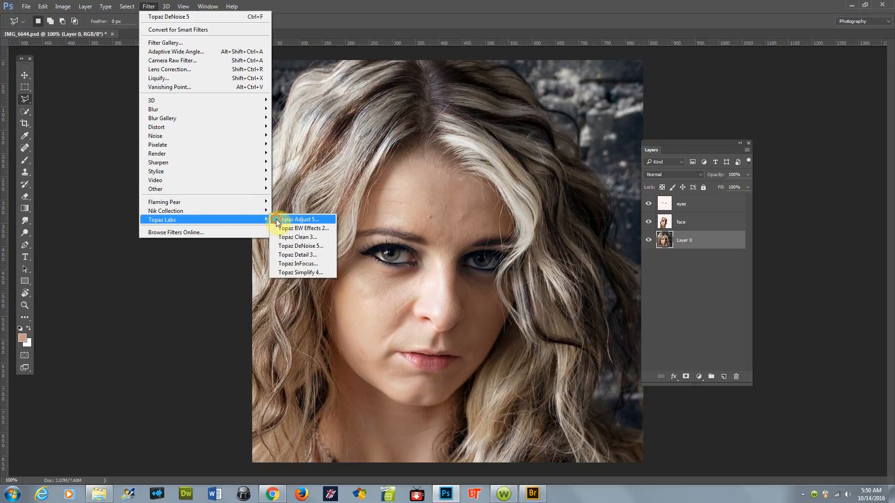
{"action": "left_click", "coordinate": [276, 219]}
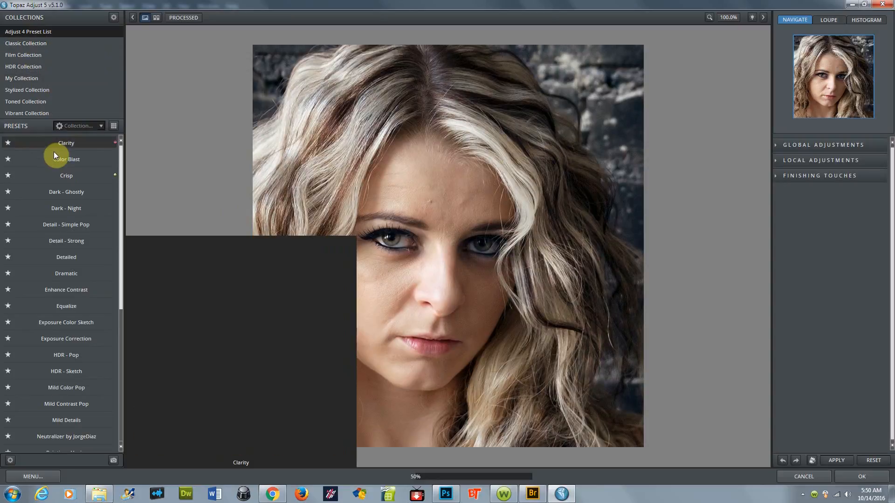
{"action": "left_click", "coordinate": [65, 144]}
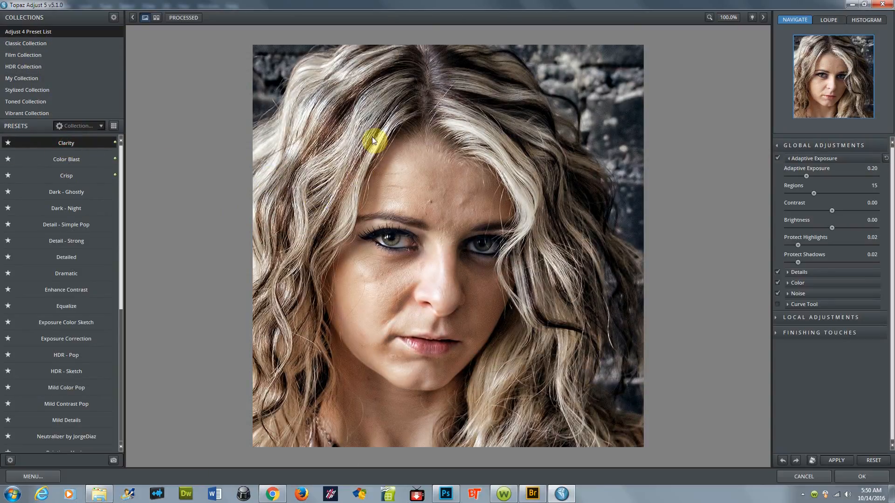
{"action": "left_click", "coordinate": [555, 175]}
{"action": "left_click", "coordinate": [555, 174]}
{"action": "left_click", "coordinate": [868, 474]}
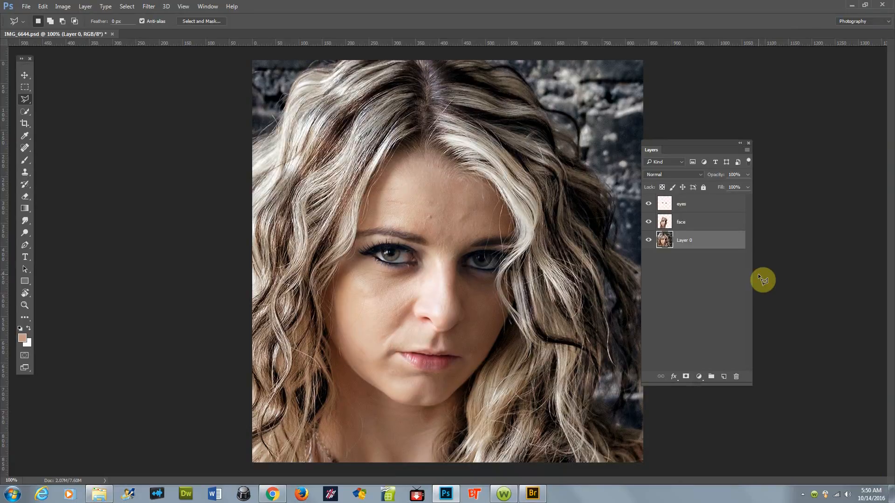
Step: Fade the Clarity filter to 50% opacity
{"action": "key", "text": "ctrl+shift+f"}
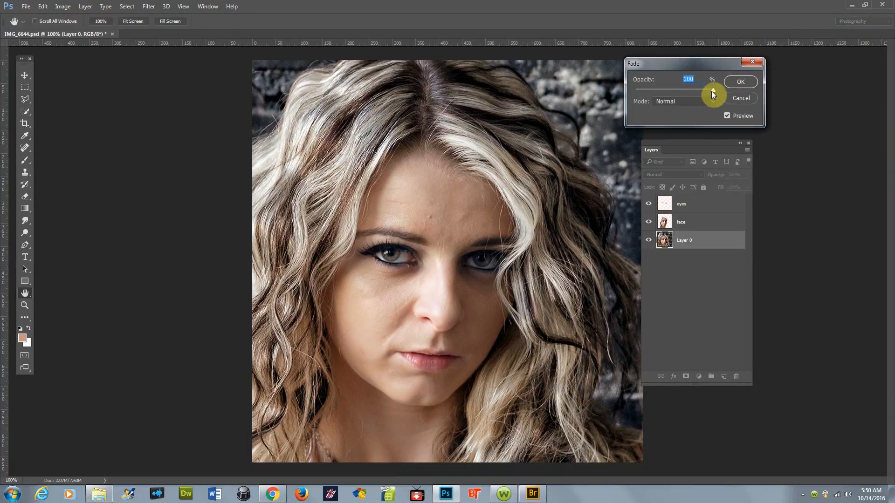
{"action": "left_click_drag", "start_coordinate": [657, 101], "coordinate": [737, 96]}
{"action": "left_click_drag", "start_coordinate": [619, 120], "coordinate": [662, 109]}
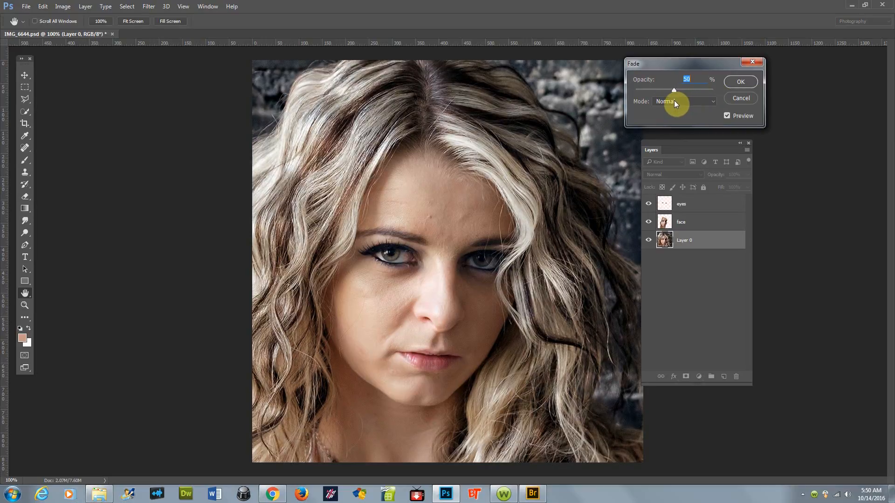
{"action": "left_click", "coordinate": [741, 80]}
Step: Add a new layer above the face layer and paint soft 12% brush strokes on the forehead, enlarging the brush
{"action": "left_click", "coordinate": [702, 223]}
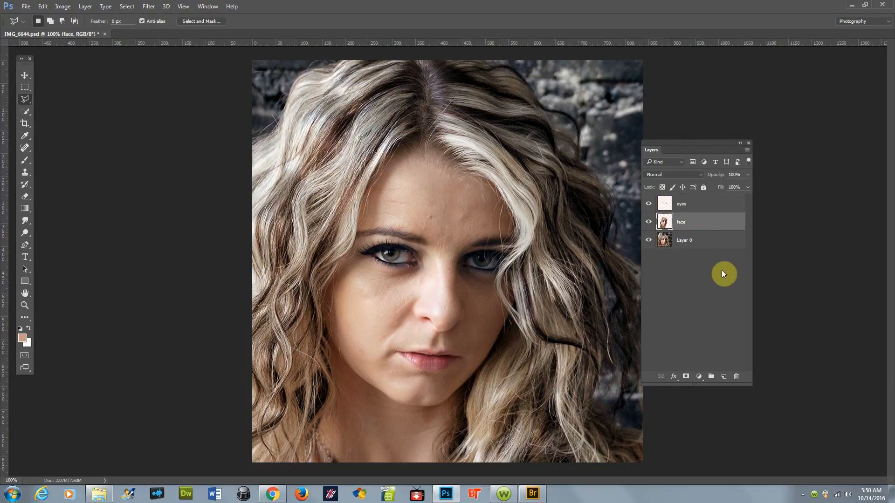
{"action": "left_click", "coordinate": [723, 376]}
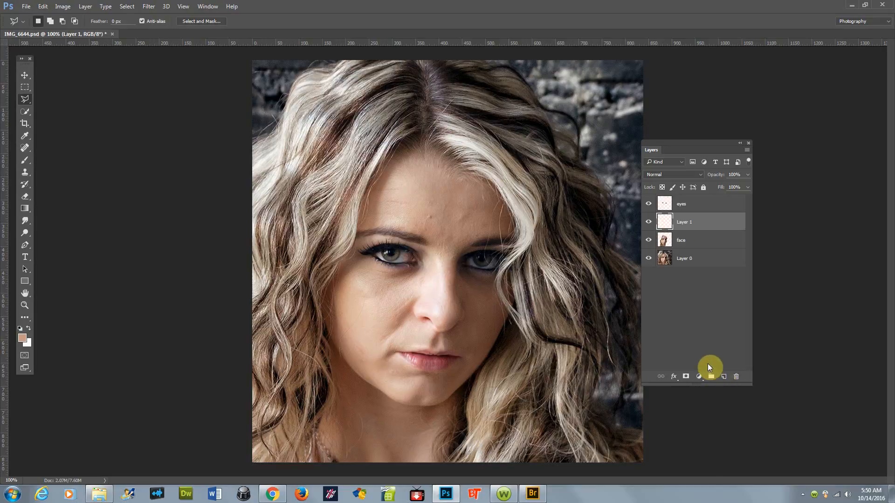
{"action": "key", "text": "i"}
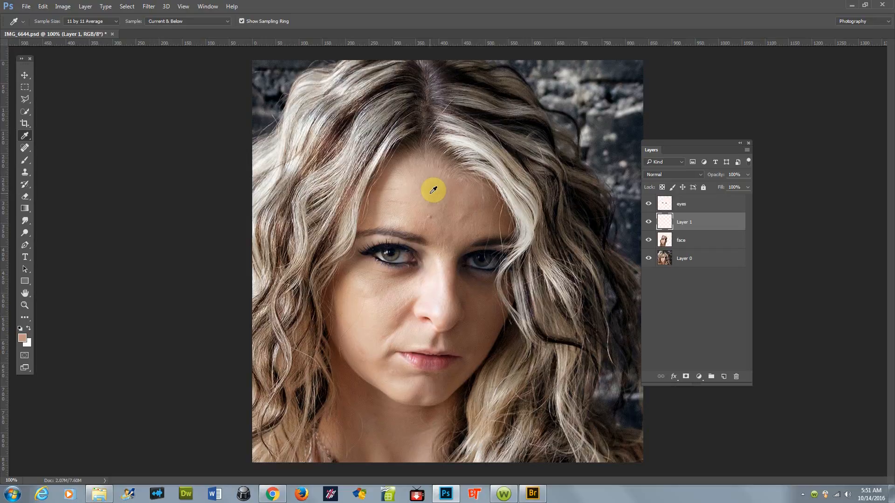
{"action": "key", "text": "b"}
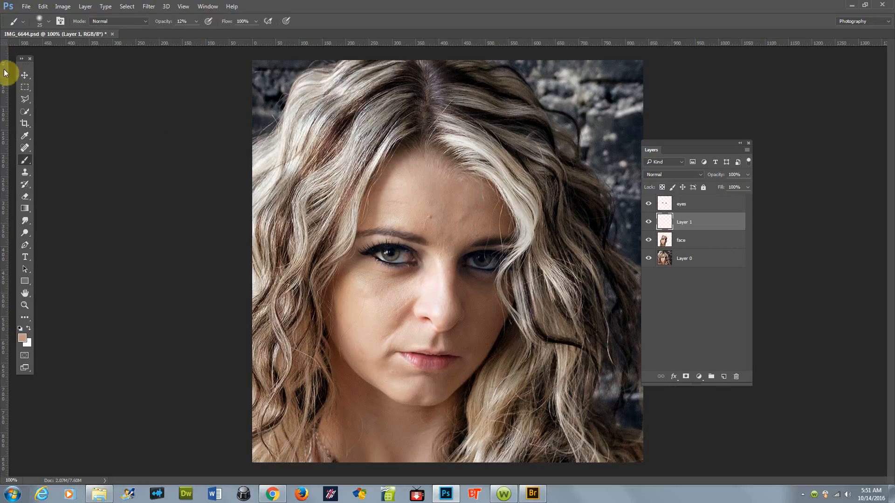
{"action": "left_click", "coordinate": [50, 23]}
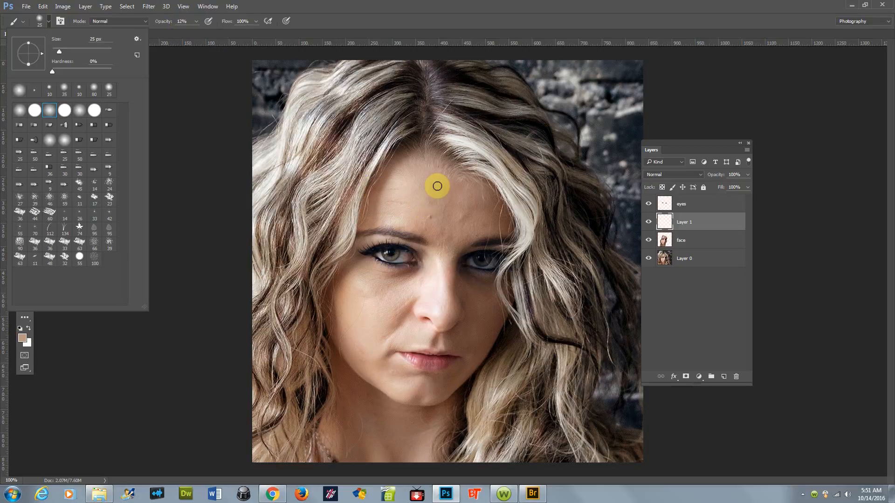
{"action": "left_click", "coordinate": [429, 215]}
{"action": "mouse_move", "coordinate": [432, 222]}
{"action": "left_mouse_down"}
{"action": "mouse_move", "coordinate": [421, 229]}
{"action": "mouse_move", "coordinate": [426, 219]}
{"action": "mouse_move", "coordinate": [431, 228]}
{"action": "mouse_move", "coordinate": [427, 212]}
{"action": "left_mouse_up"}
{"action": "key", "text": "bracketright"}
{"action": "key", "text": "bracketright"}
{"action": "key", "text": "bracketright"}
{"action": "key", "text": "bracketright"}
{"action": "key", "text": "bracketright"}
{"action": "key", "text": "bracketright"}
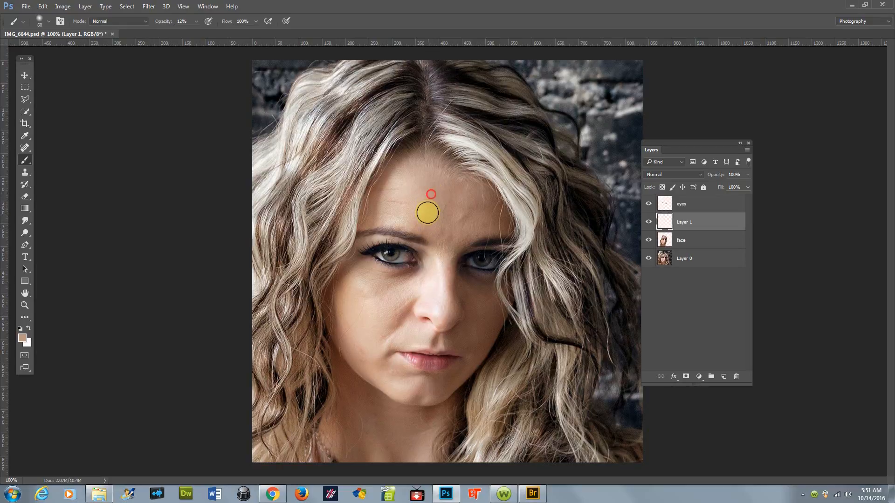
Step: Sample forehead skin tones and paint over the forehead and the area between the brows
{"action": "key", "text": "i"}
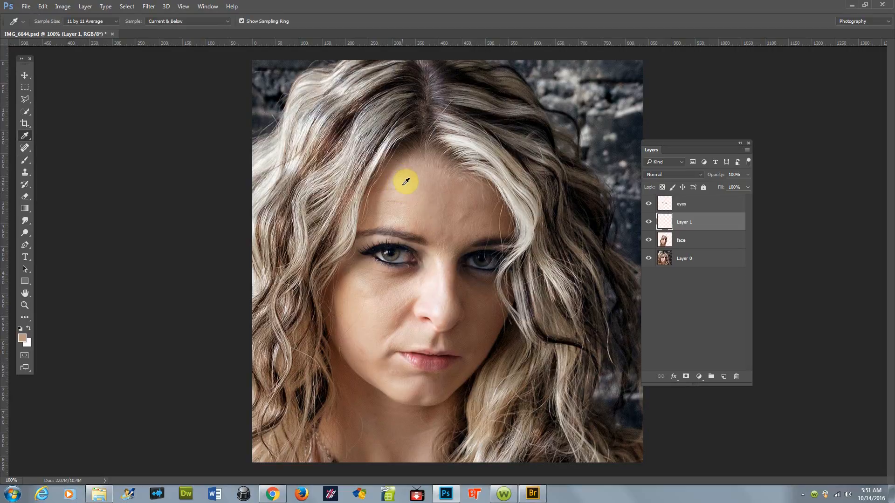
{"action": "left_click", "coordinate": [405, 179]}
{"action": "key", "text": "b"}
{"action": "left_click_drag", "start_coordinate": [398, 180], "coordinate": [396, 205]}
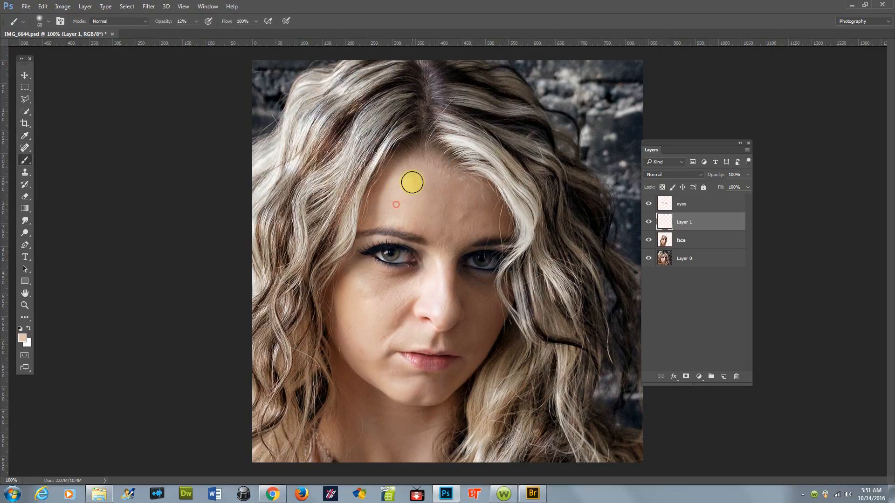
{"action": "key", "text": "i"}
{"action": "left_click", "coordinate": [464, 199]}
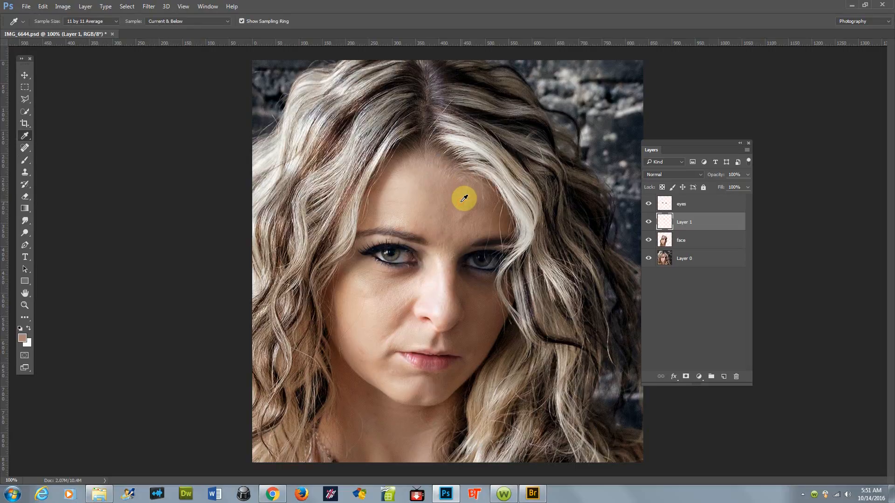
{"action": "key", "text": "b"}
{"action": "mouse_move", "coordinate": [454, 224]}
{"action": "left_mouse_down"}
{"action": "mouse_move", "coordinate": [461, 218]}
{"action": "mouse_move", "coordinate": [445, 240]}
{"action": "left_mouse_up"}
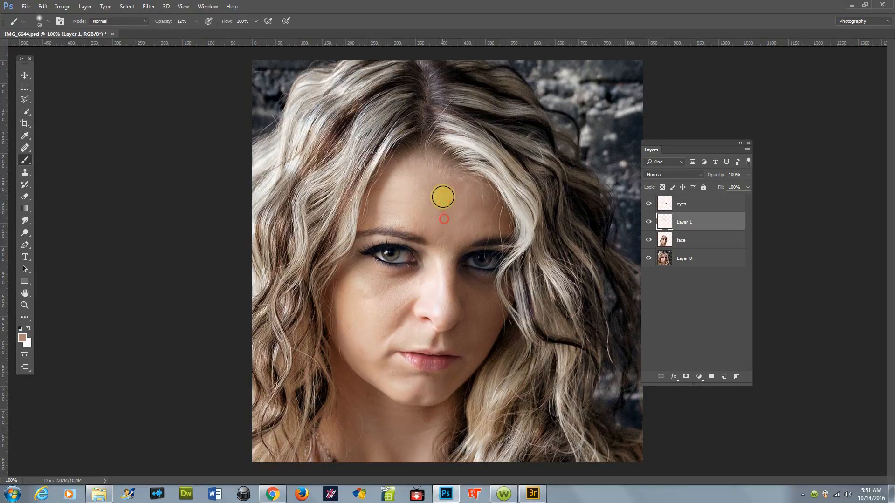
Step: Sample cheek skin below the left eye and paint over that cheek
{"action": "key", "text": "i"}
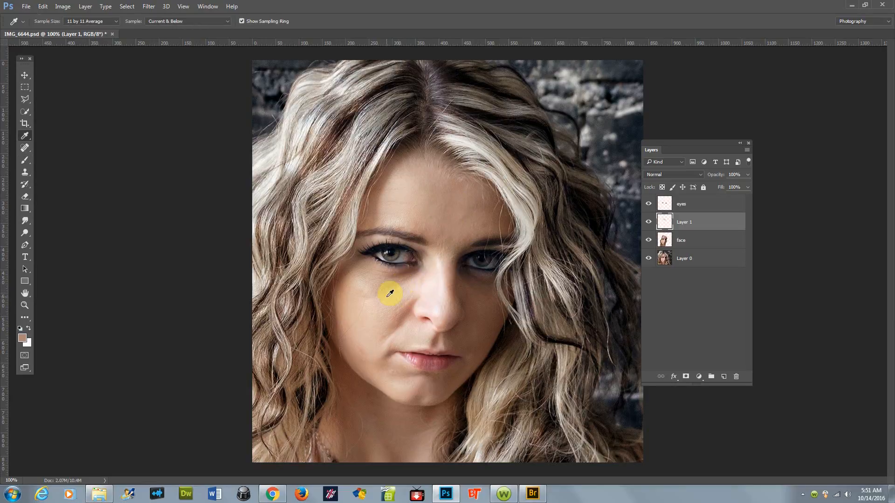
{"action": "left_click", "coordinate": [389, 296]}
{"action": "key", "text": "b"}
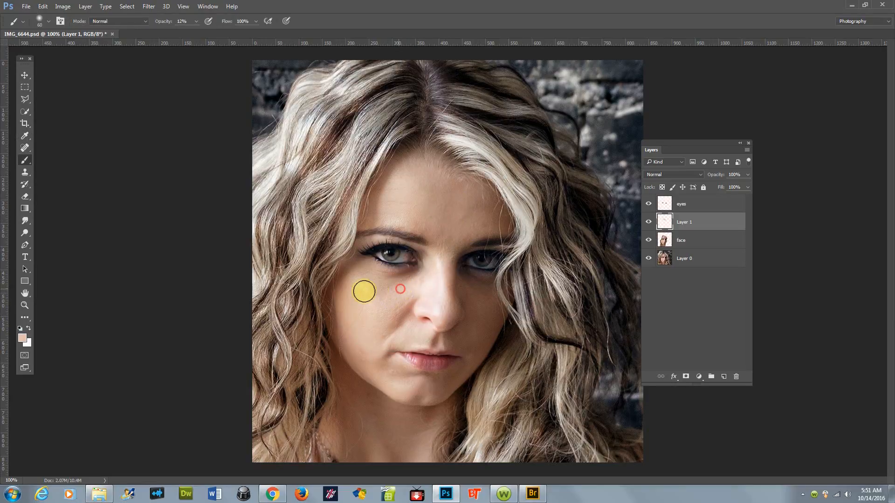
{"action": "left_click", "coordinate": [404, 298], "text": "alt"}
{"action": "mouse_move", "coordinate": [397, 296]}
{"action": "left_mouse_down"}
{"action": "mouse_move", "coordinate": [379, 284]}
{"action": "mouse_move", "coordinate": [404, 286]}
{"action": "left_mouse_up"}
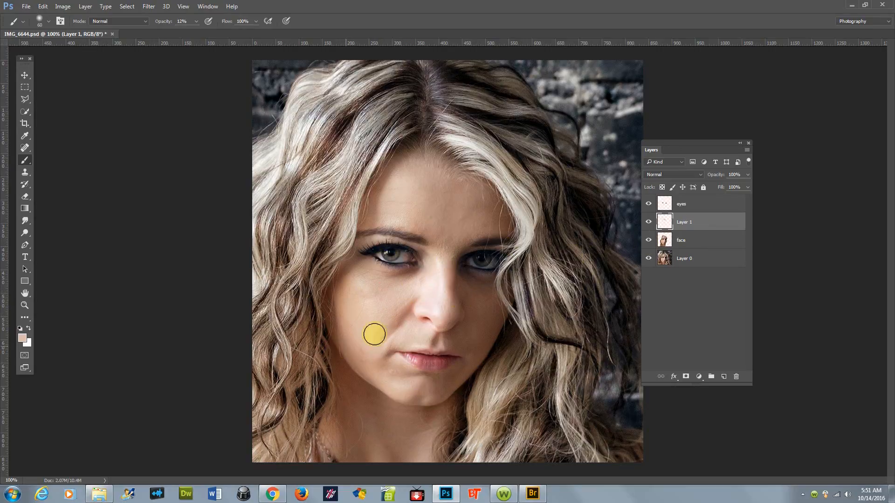
Step: Add a Curves adjustment layer above the eyes layer
{"action": "left_click", "coordinate": [673, 202]}
{"action": "left_click", "coordinate": [697, 375]}
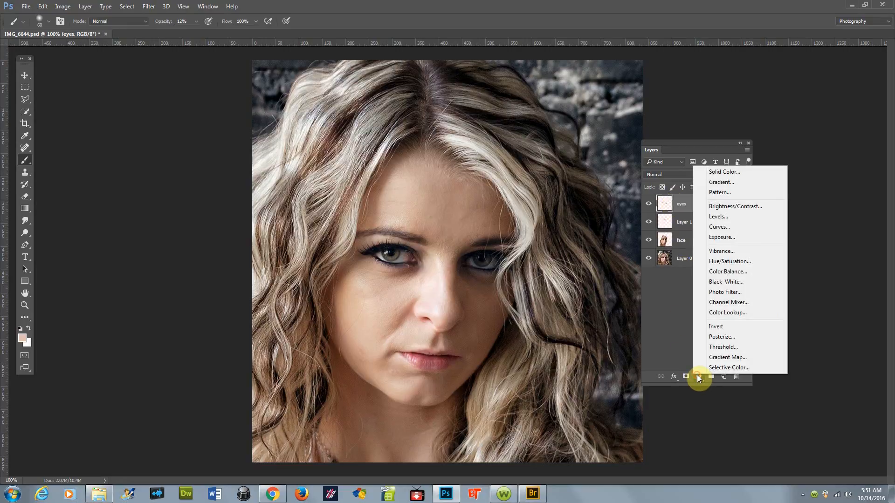
{"action": "left_click", "coordinate": [722, 229]}
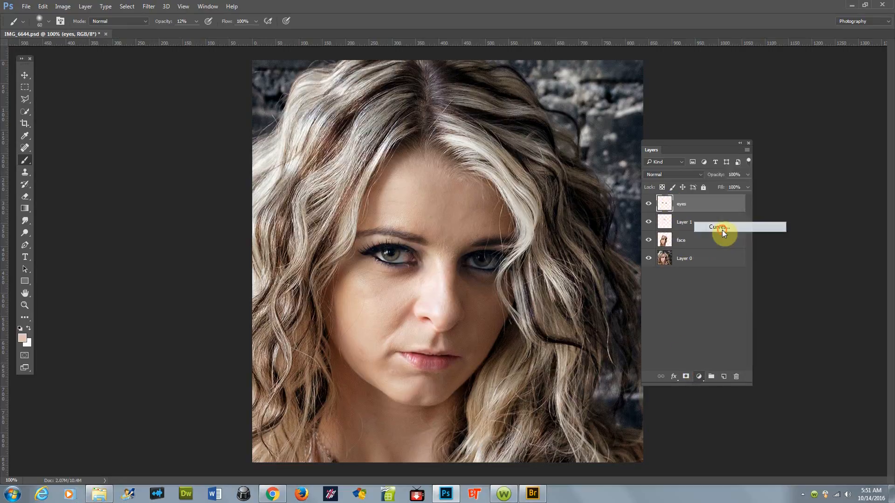
Step: Clip the Curves layer to the eyes layer and raise the curve's midpoint to input 132, output 162
{"action": "left_click", "coordinate": [723, 301]}
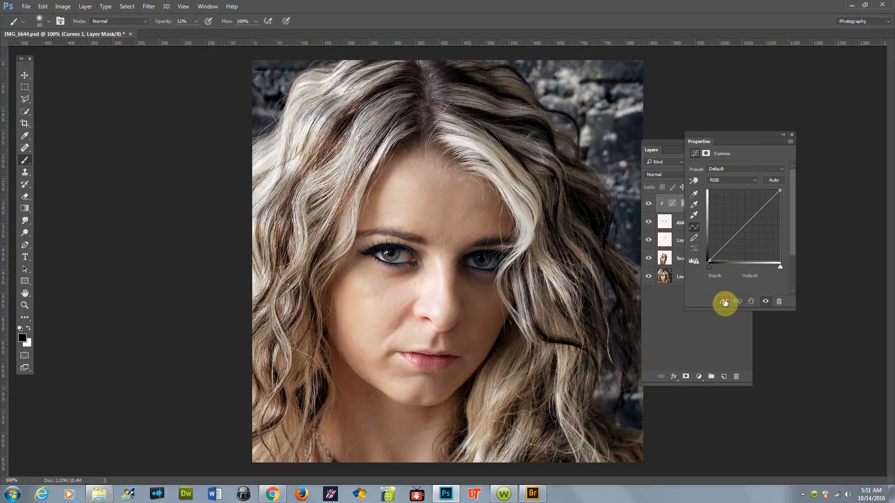
{"action": "left_click", "coordinate": [745, 225]}
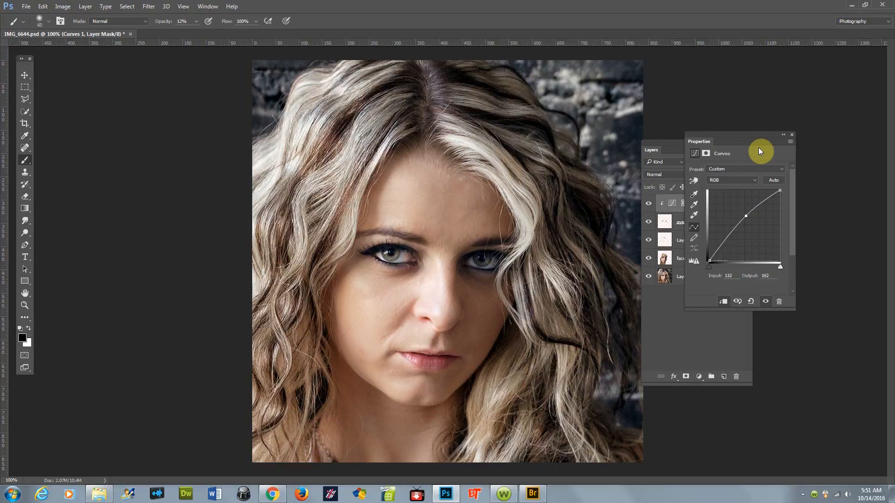
{"action": "left_click", "coordinate": [790, 136]}
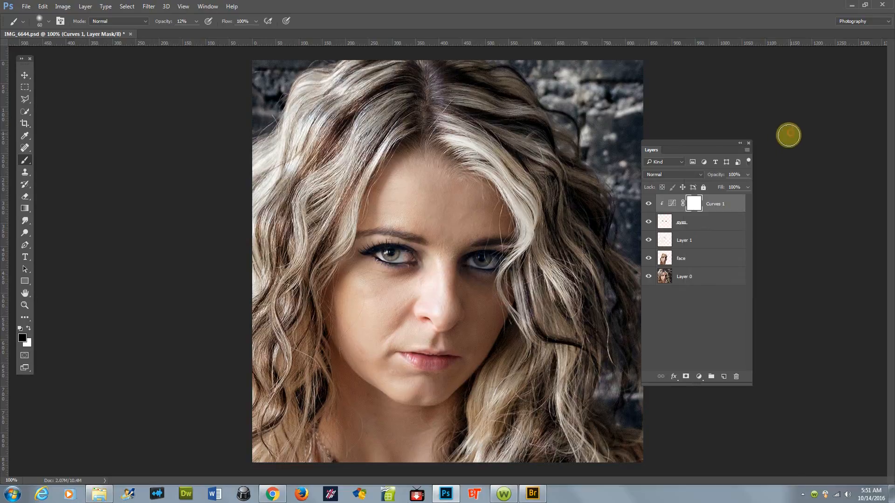
Step: Add a Hue/Saturation adjustment above the eyes layer, setting the Reds saturation to -47 and lightness to +48
{"action": "left_click", "coordinate": [703, 220]}
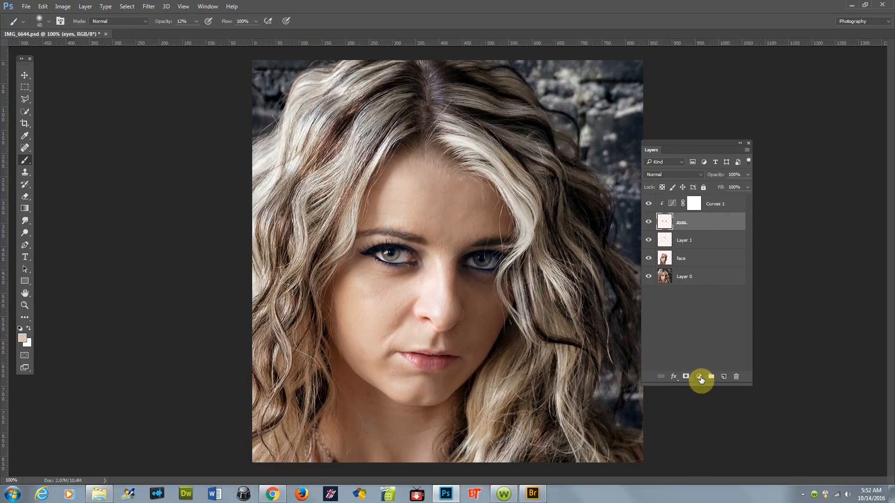
{"action": "left_click", "coordinate": [699, 377]}
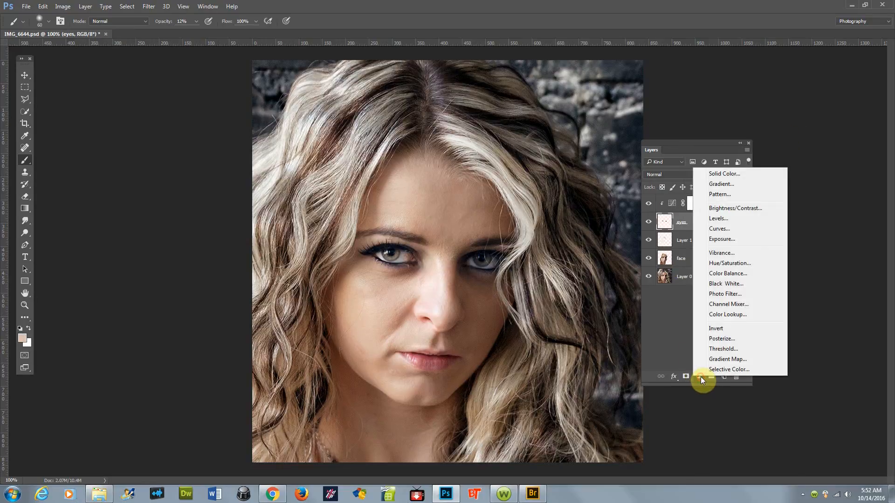
{"action": "left_click", "coordinate": [730, 263]}
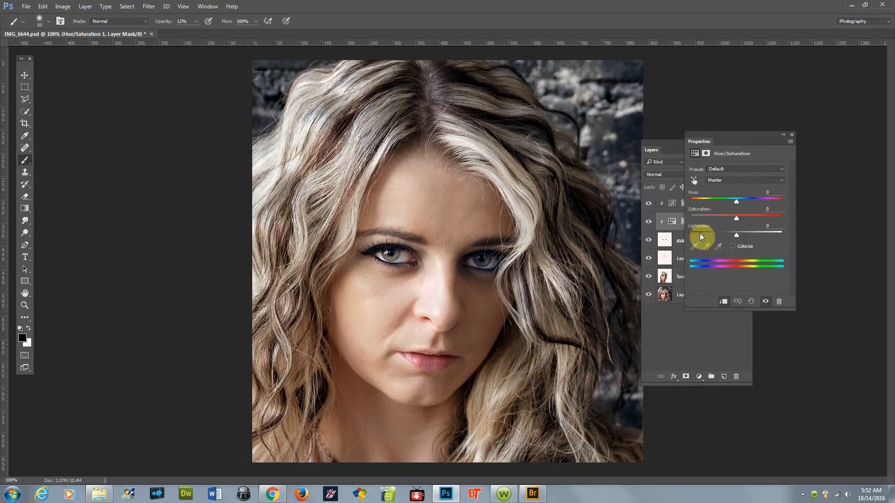
{"action": "left_click", "coordinate": [726, 180]}
{"action": "left_click", "coordinate": [715, 187]}
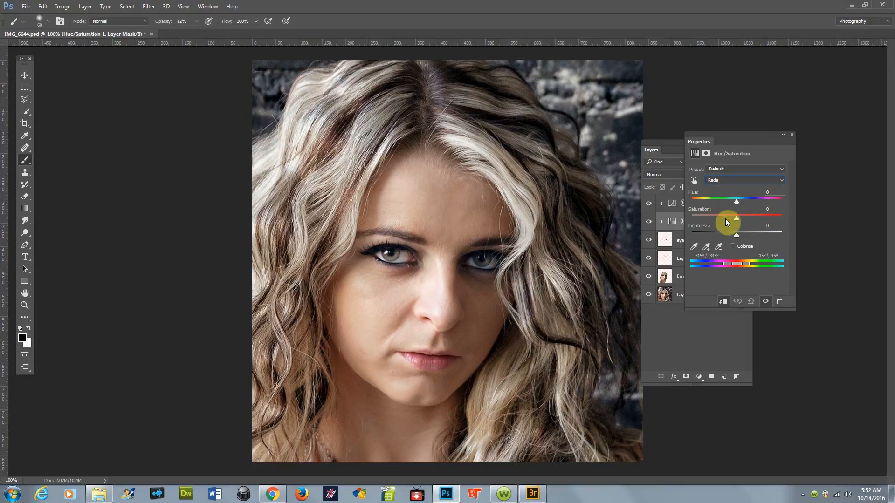
{"action": "left_click_drag", "start_coordinate": [736, 219], "coordinate": [705, 222]}
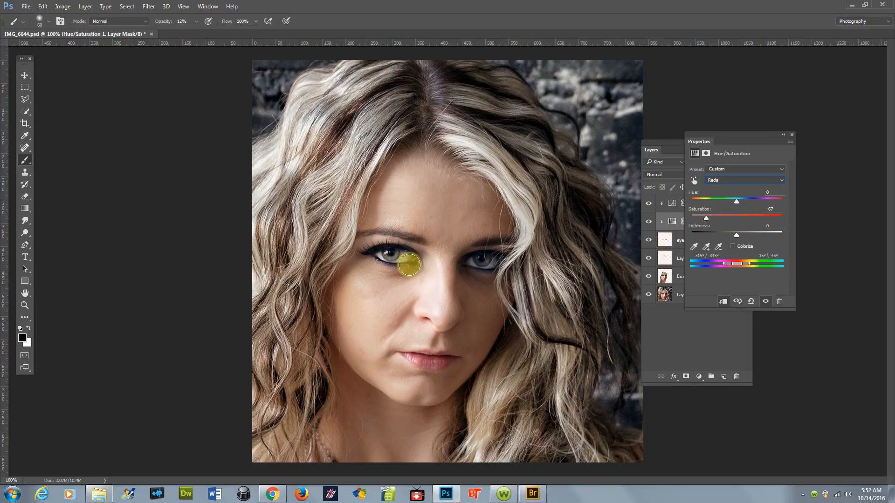
{"action": "left_click_drag", "start_coordinate": [737, 236], "coordinate": [755, 236]}
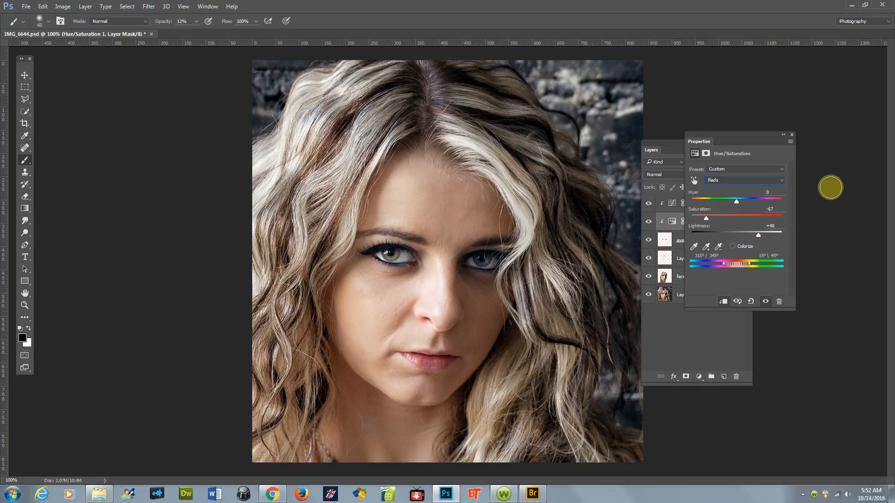
{"action": "left_click", "coordinate": [794, 136]}
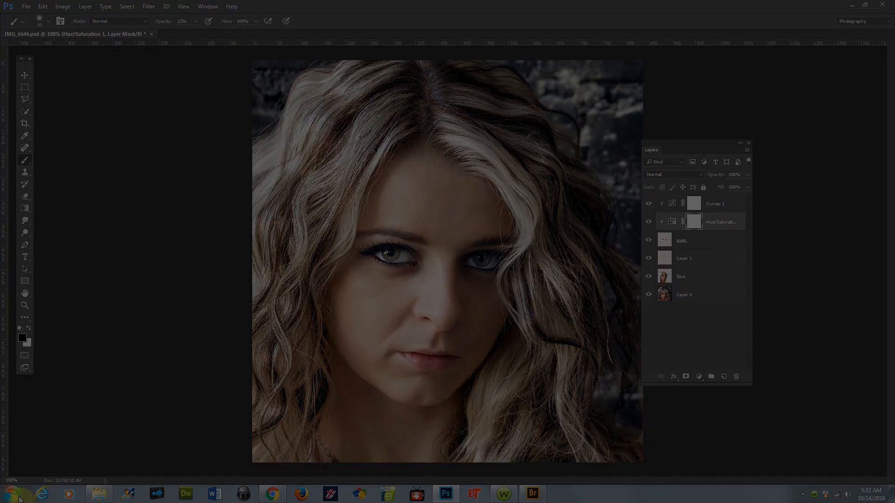
{"action": "left_click", "coordinate": [19, 498]}
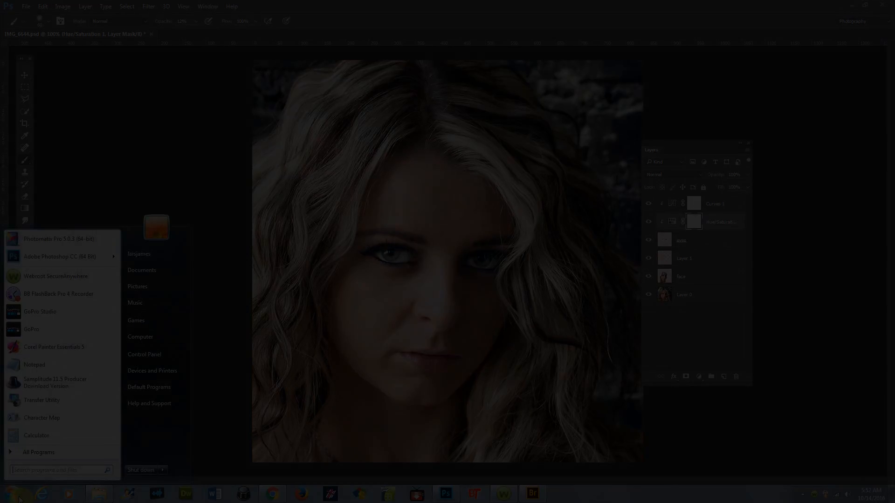